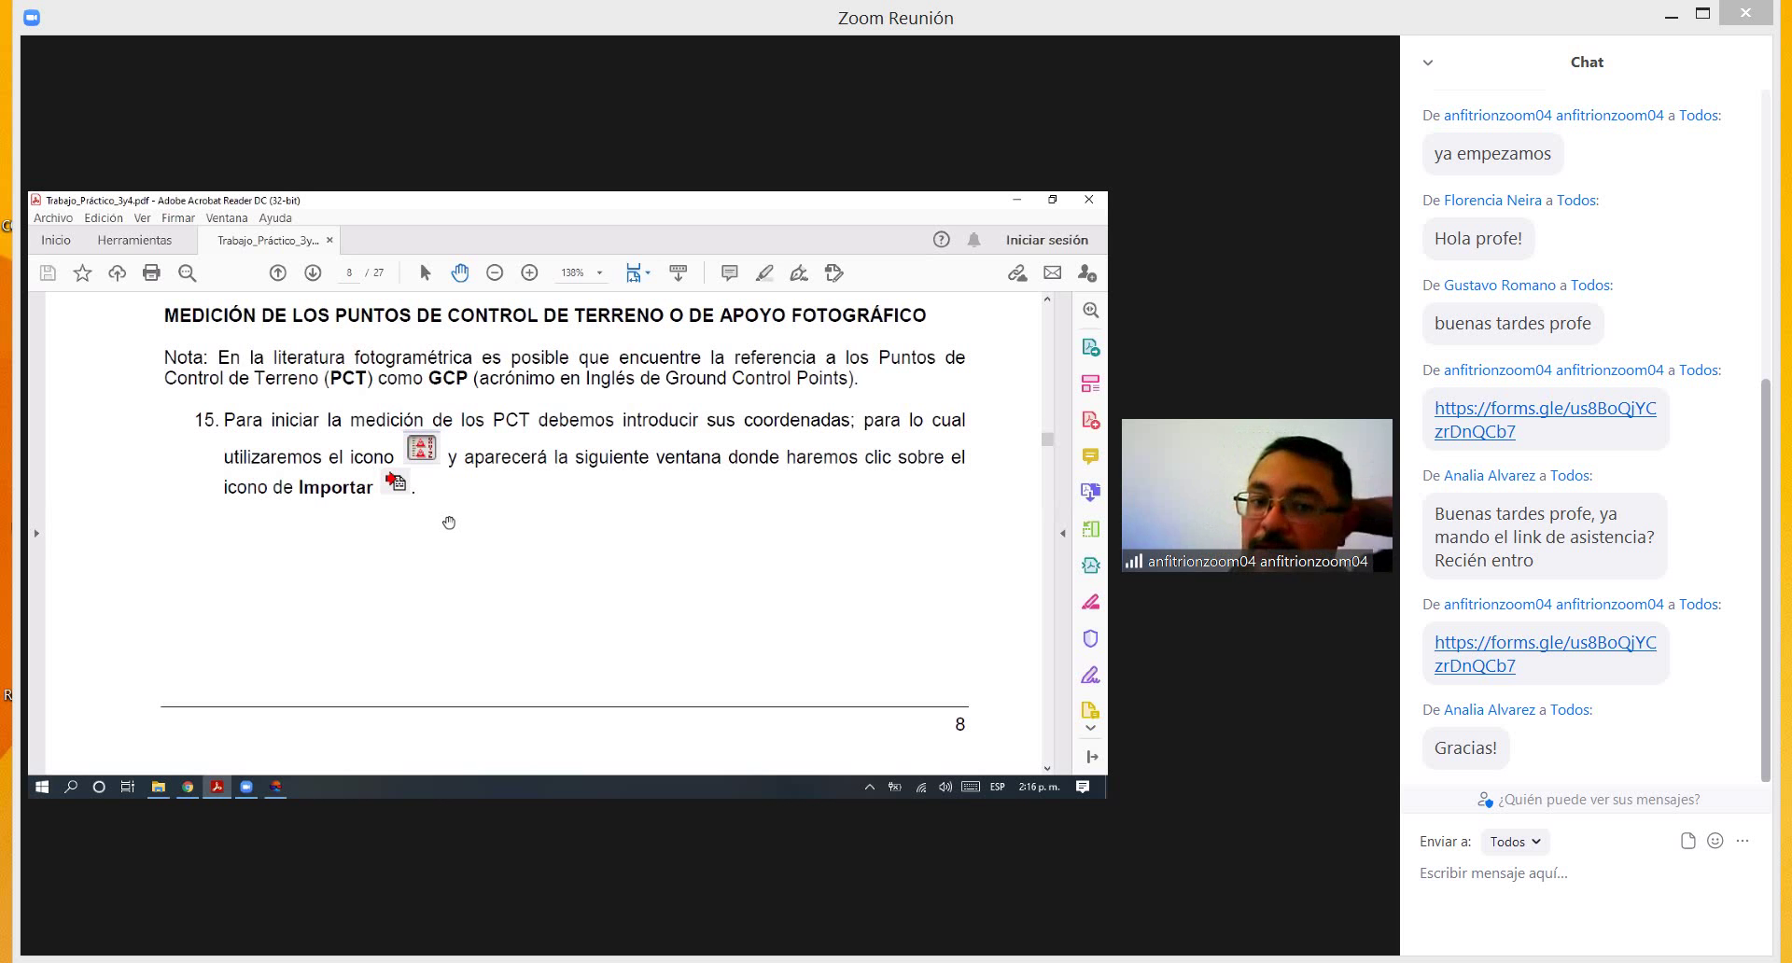
Step: Switch to PHOTOMOD and open the ground control point list of the triangulation points for the moldes 2021 [1] project
{"action": "scroll", "coordinate": [348, 467], "scroll_direction": "down", "scroll_amount": 1}
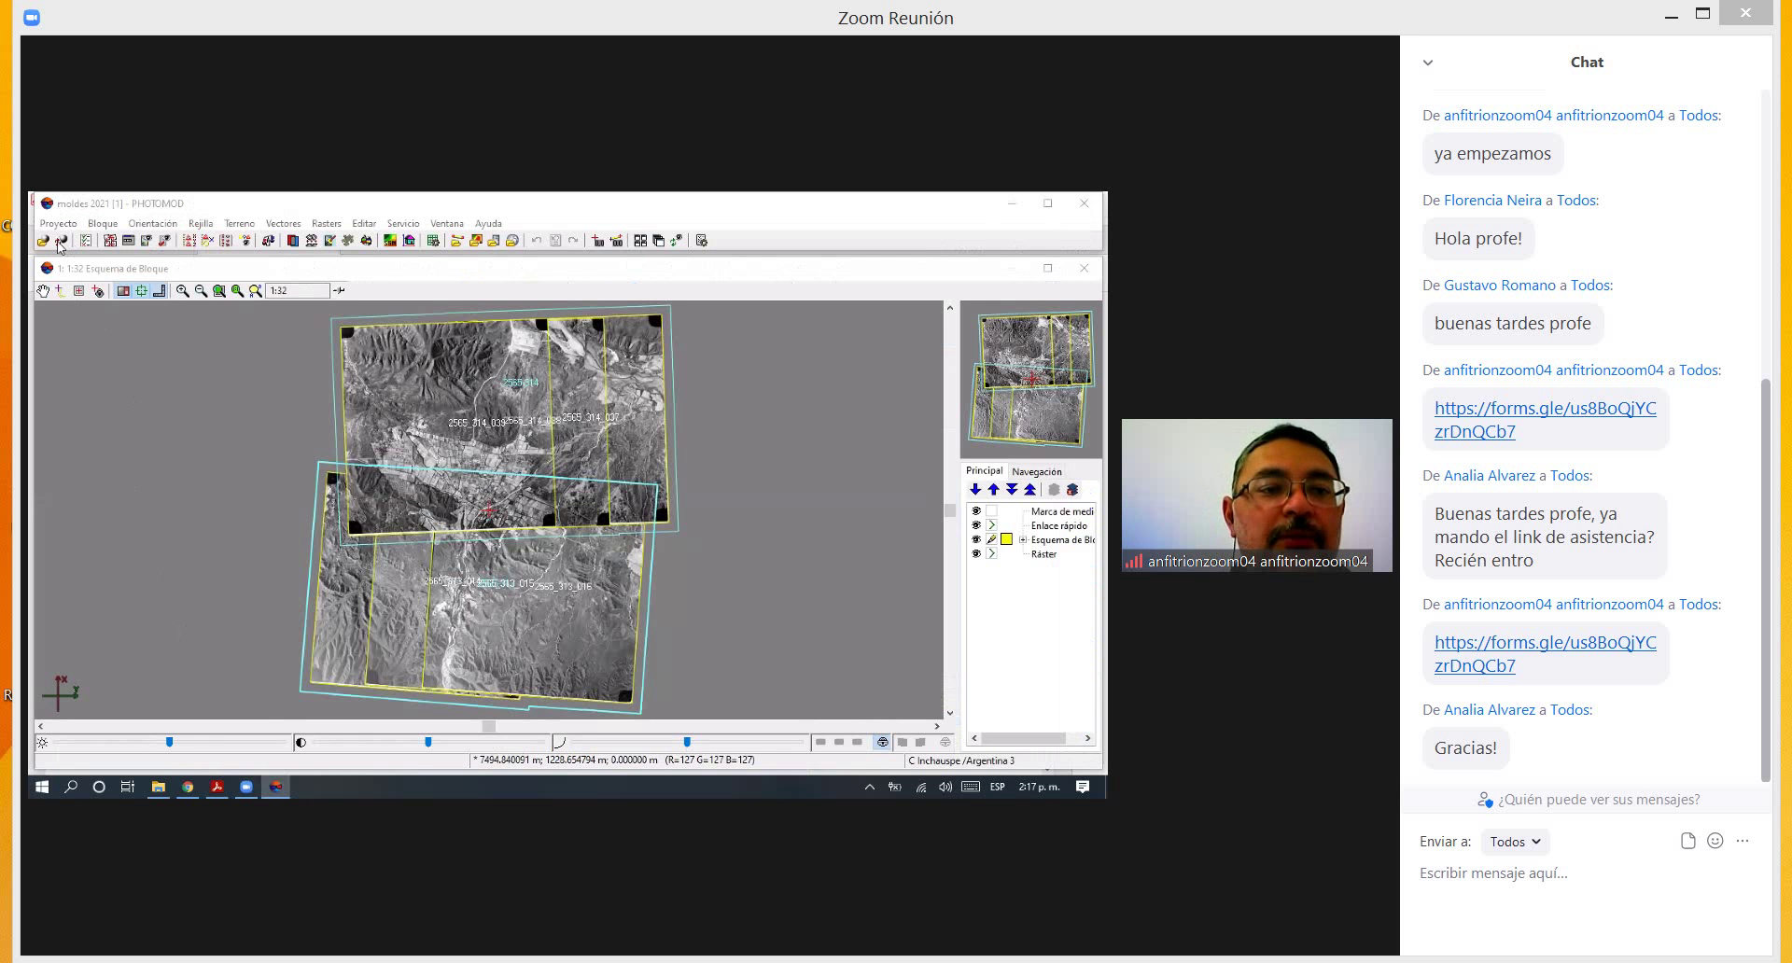
{"action": "left_click", "coordinate": [190, 241]}
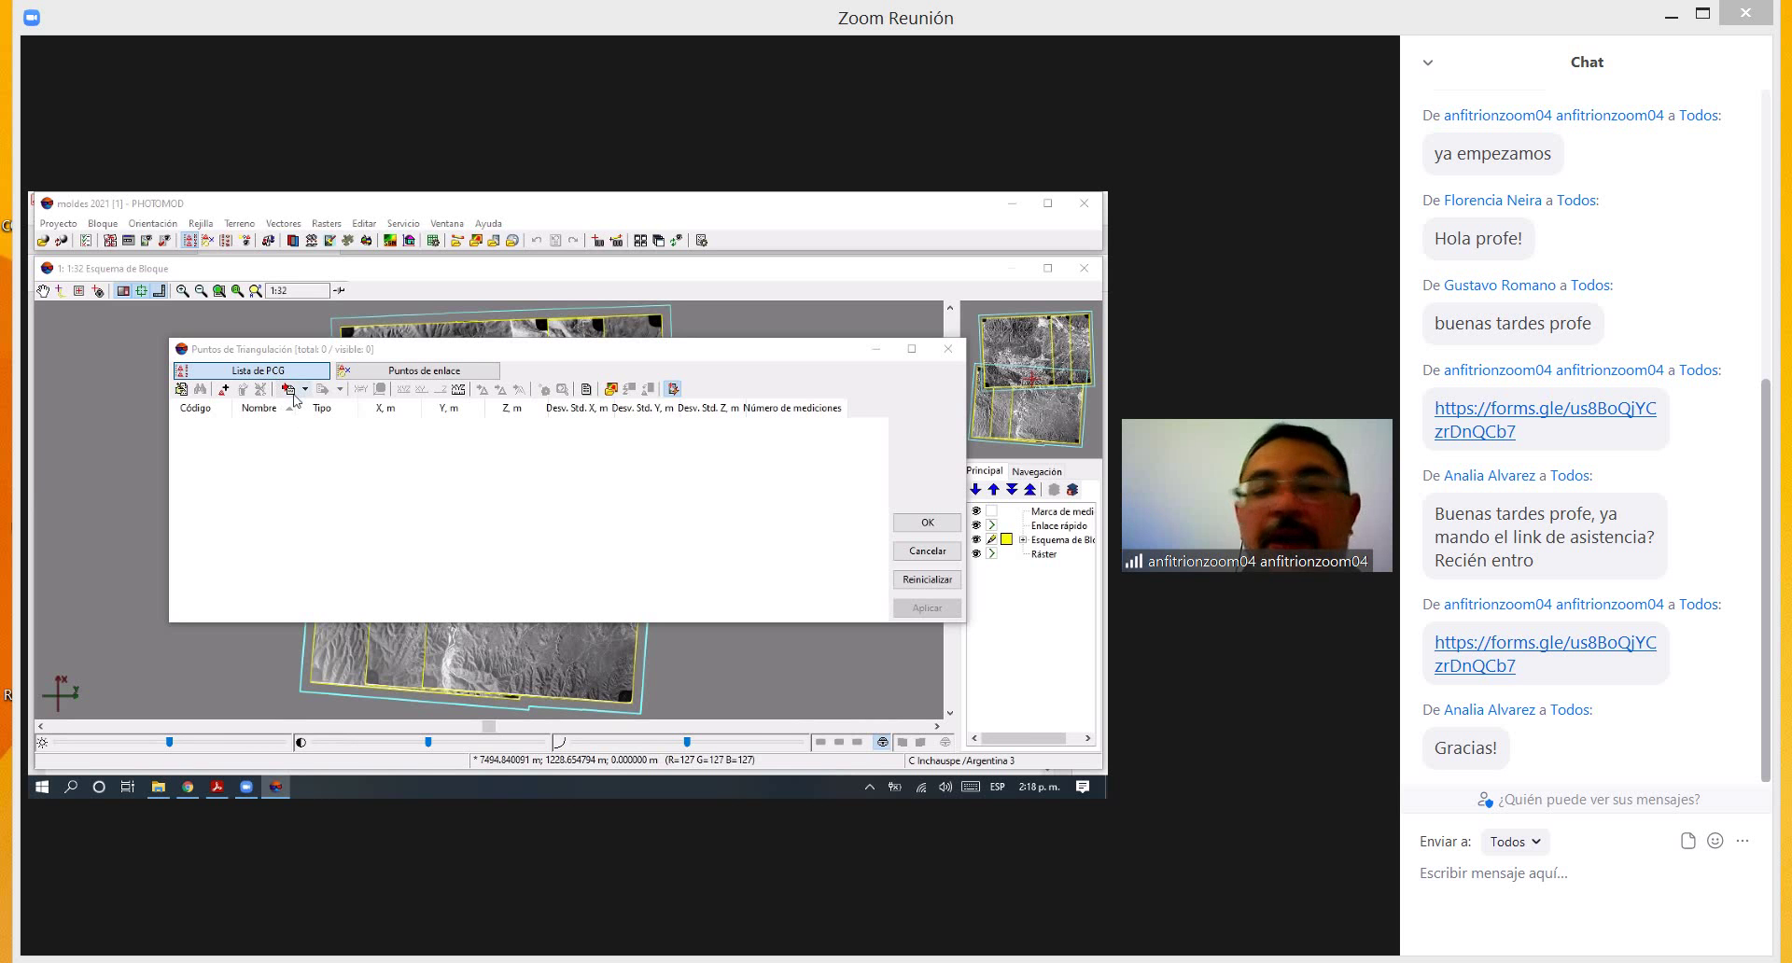
{"action": "left_click", "coordinate": [294, 392]}
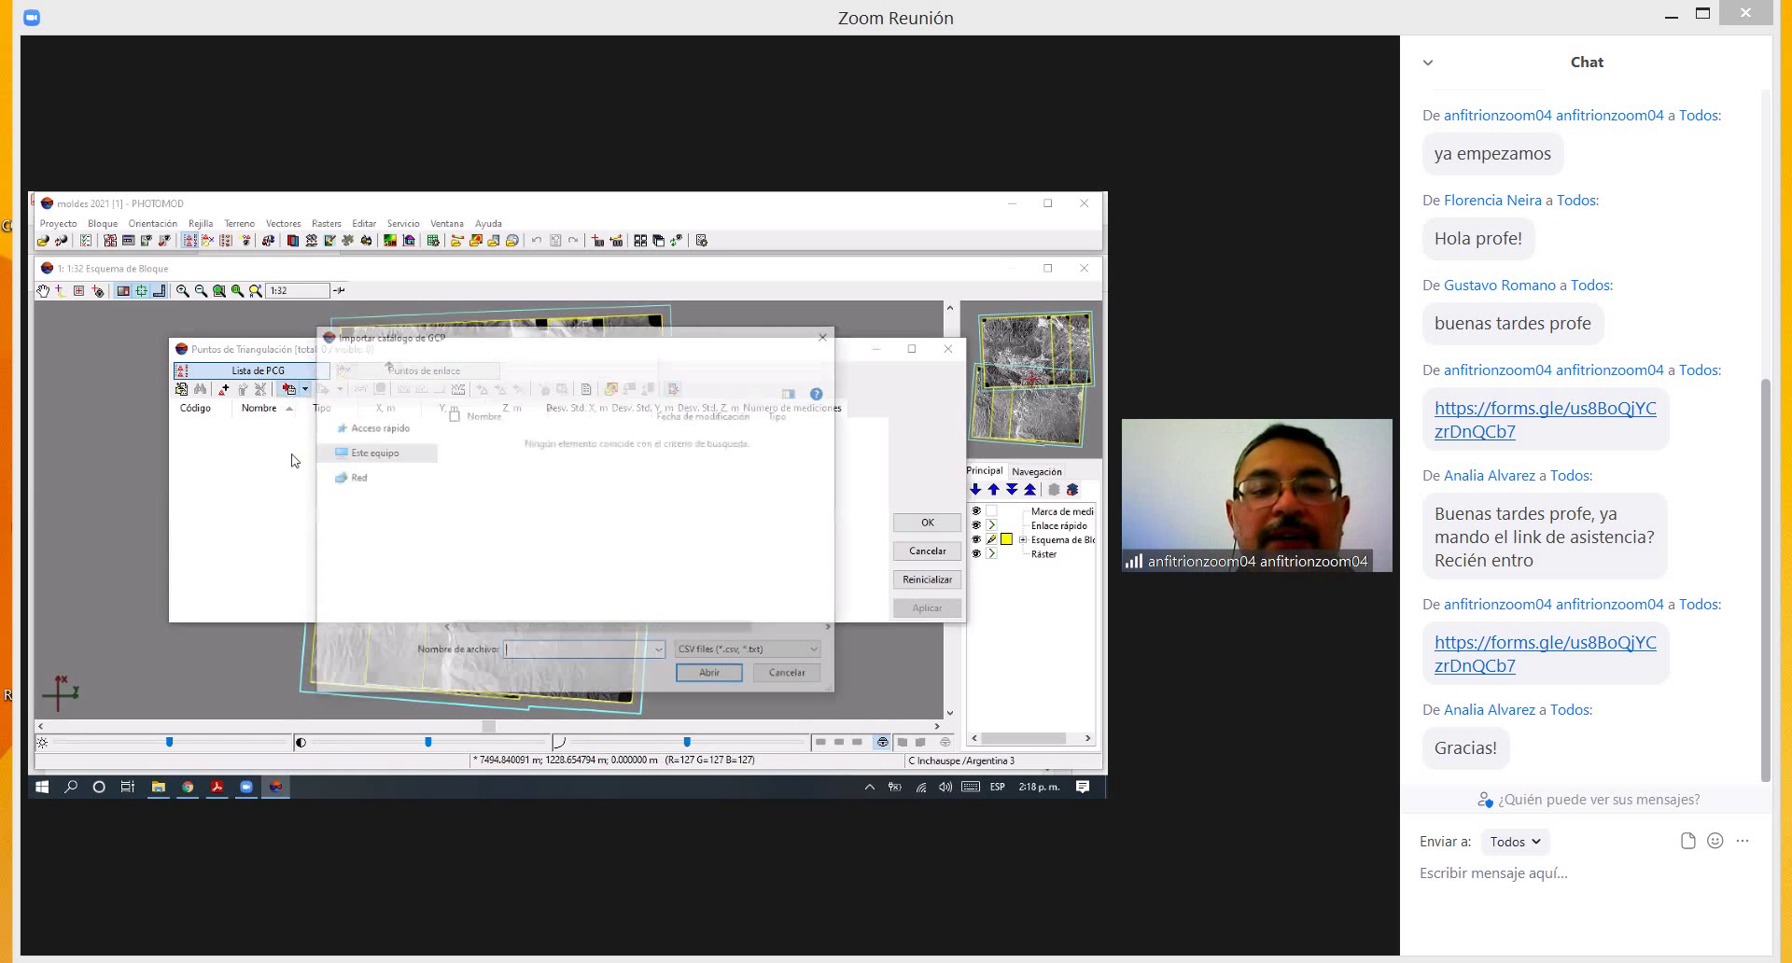
{"action": "key", "text": "Escape"}
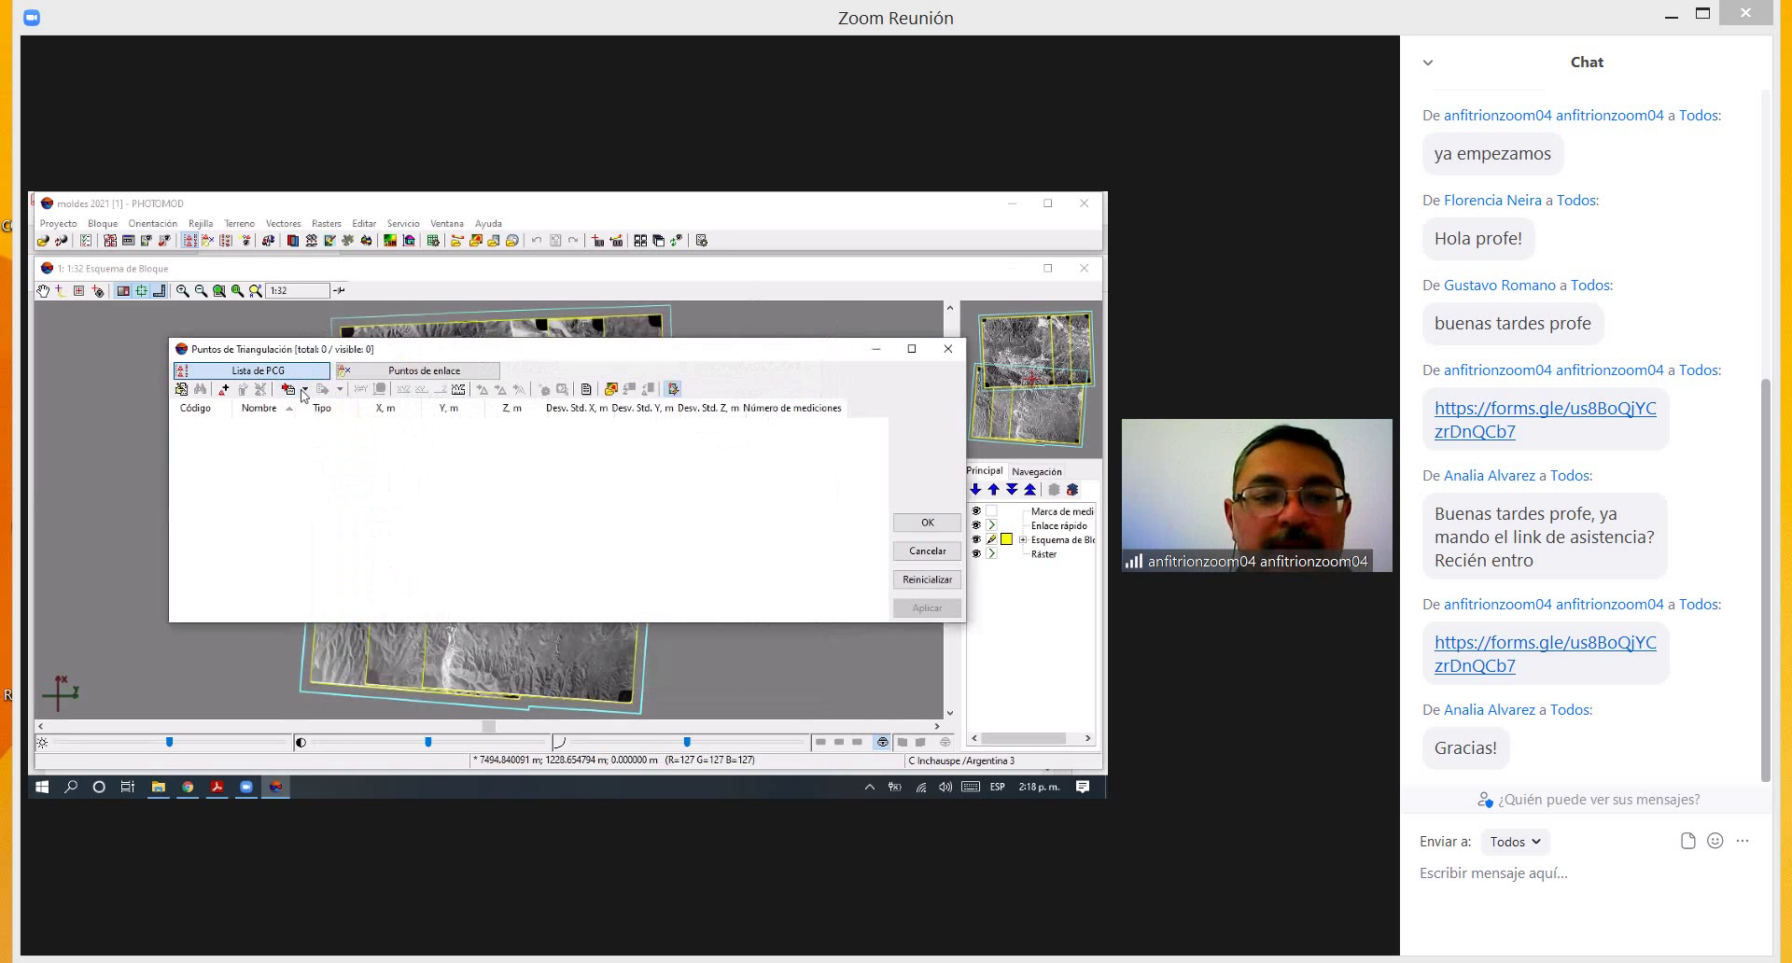
{"action": "left_click", "coordinate": [306, 392]}
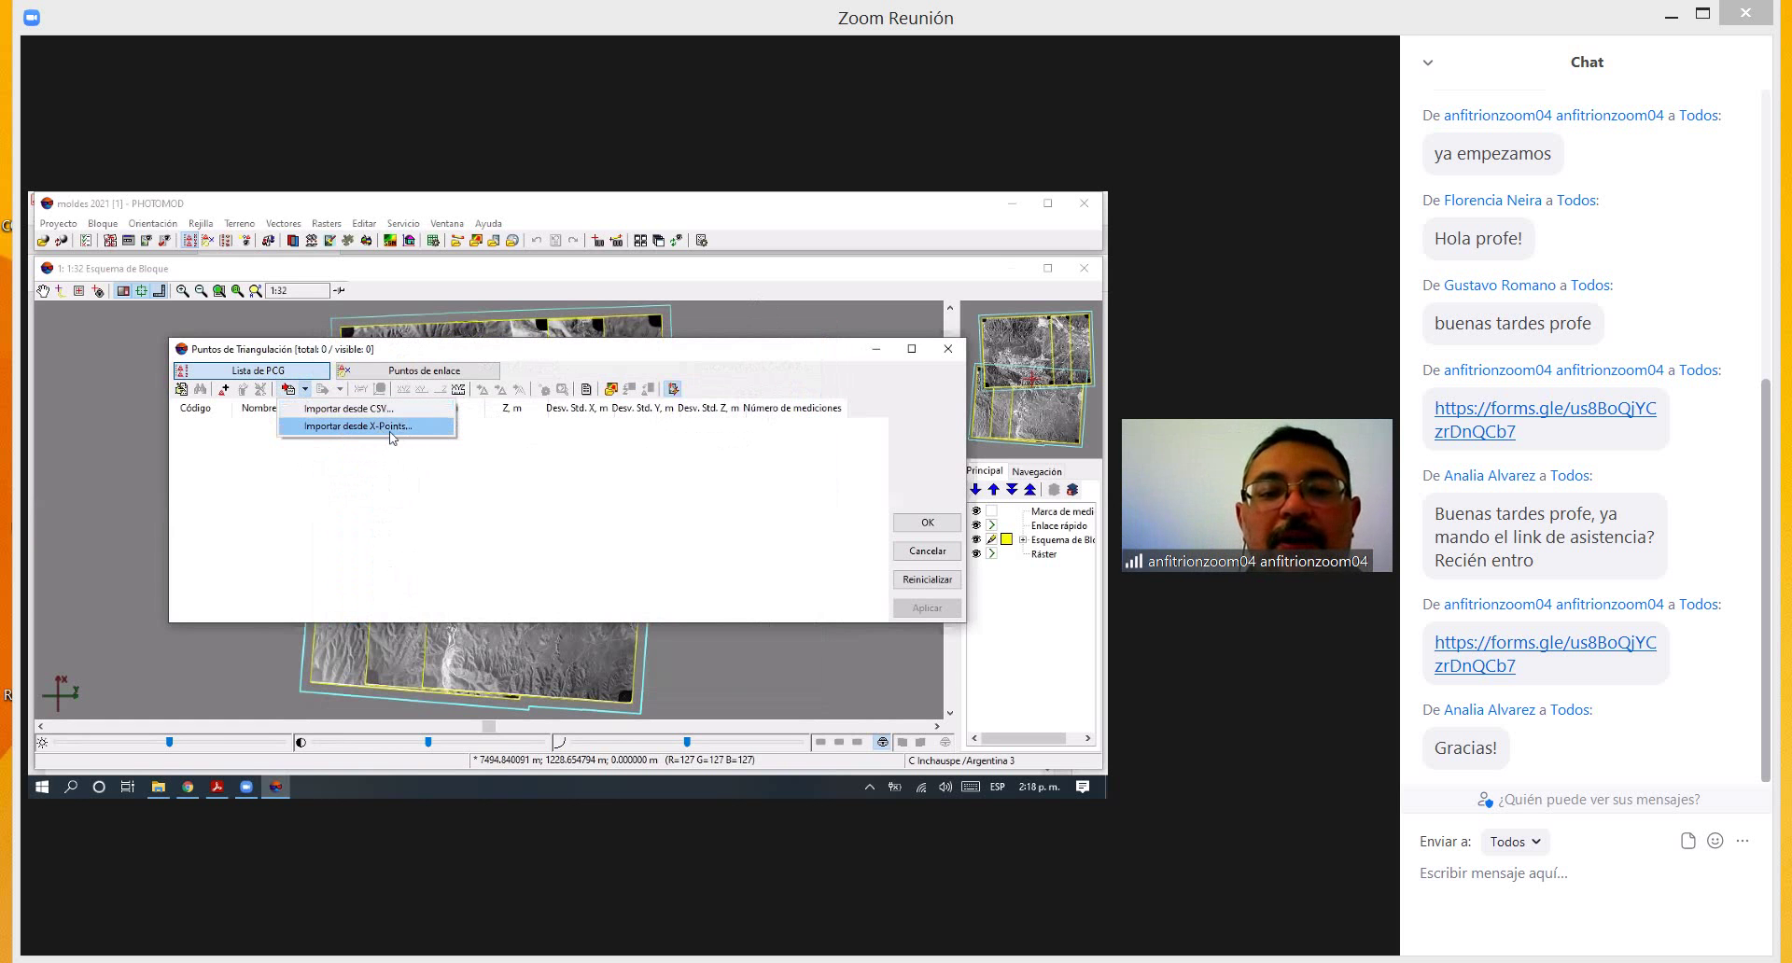
{"action": "left_click", "coordinate": [362, 490]}
Step: Load pc.txt from the MOLDES/PCT folder as the GCP catalogue, accepting the Name X Y Z template with comma and space separators
{"action": "left_click", "coordinate": [293, 393]}
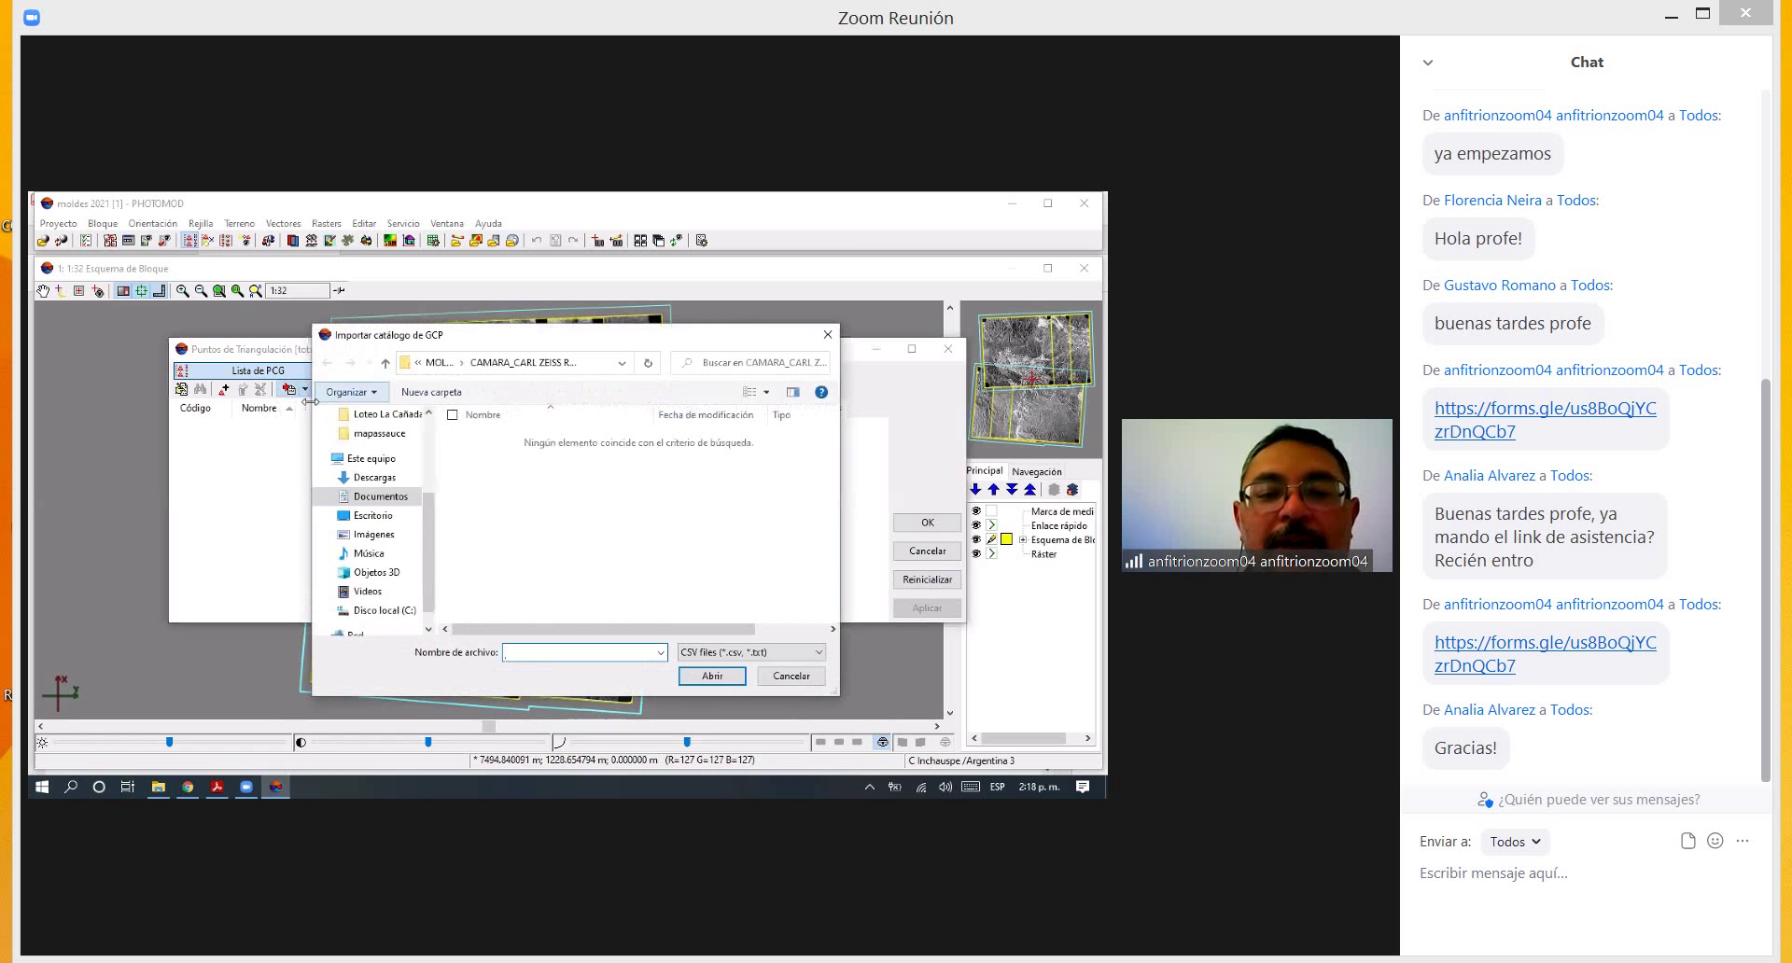
{"action": "left_click", "coordinate": [440, 362]}
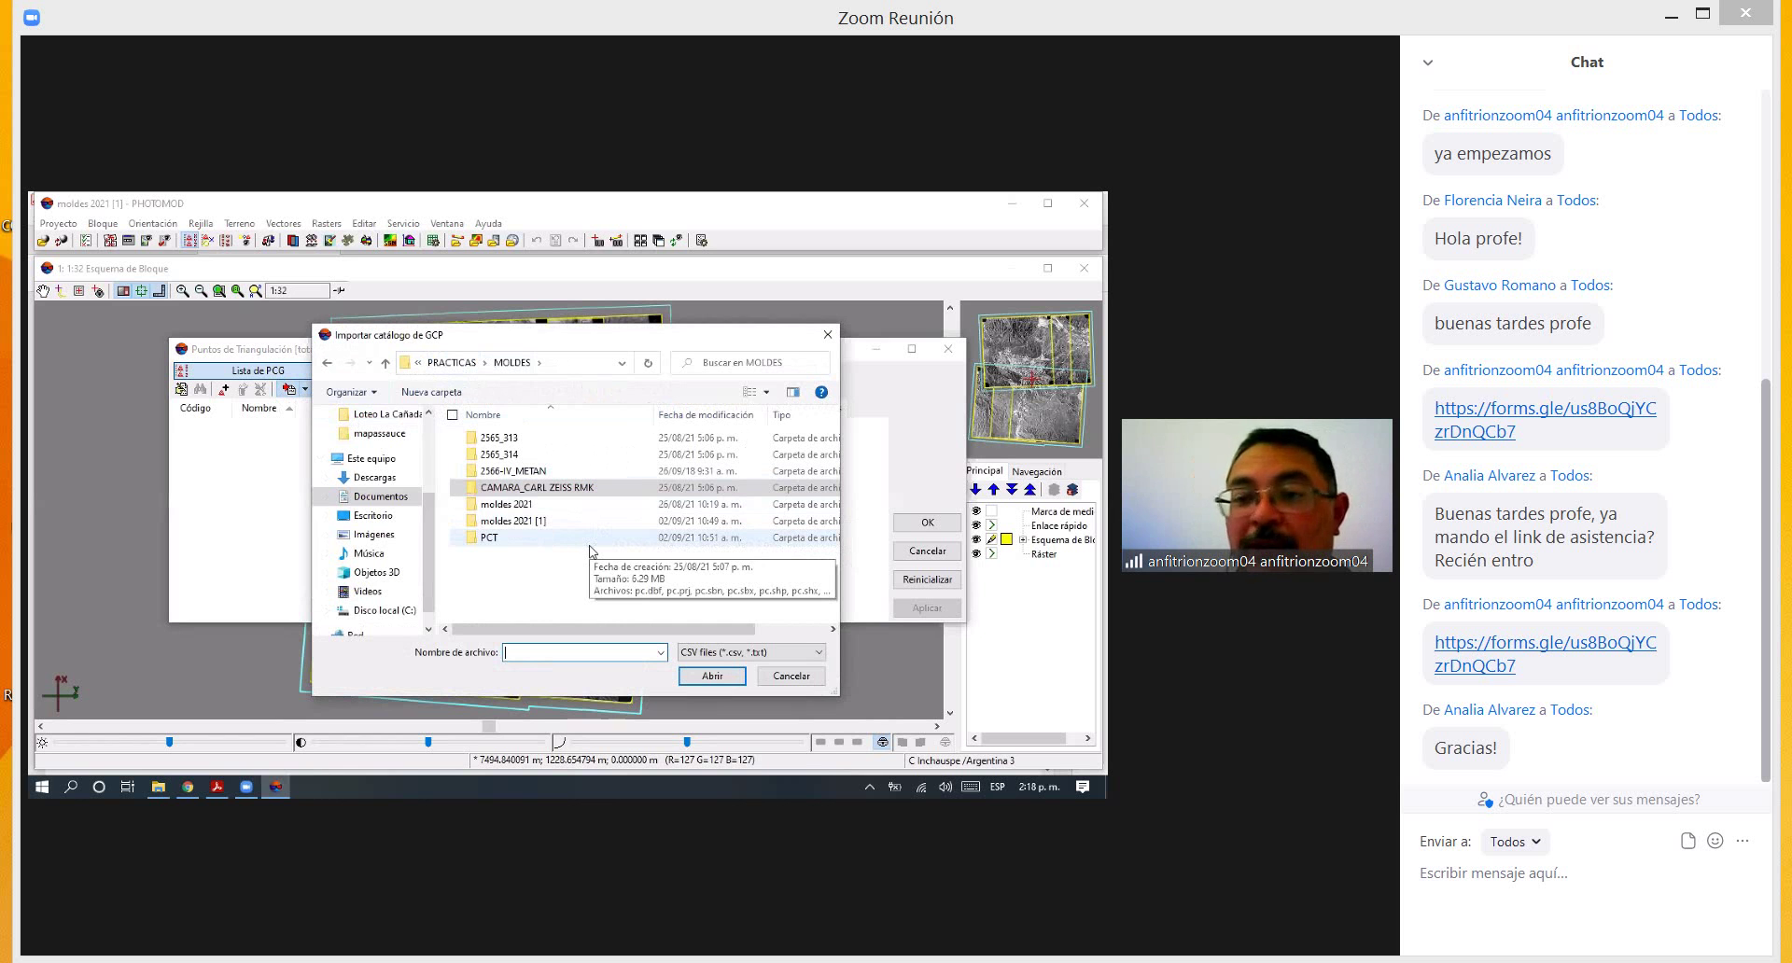
{"action": "left_click", "coordinate": [491, 540]}
{"action": "double_click", "coordinate": [491, 540]}
{"action": "left_click", "coordinate": [499, 457]}
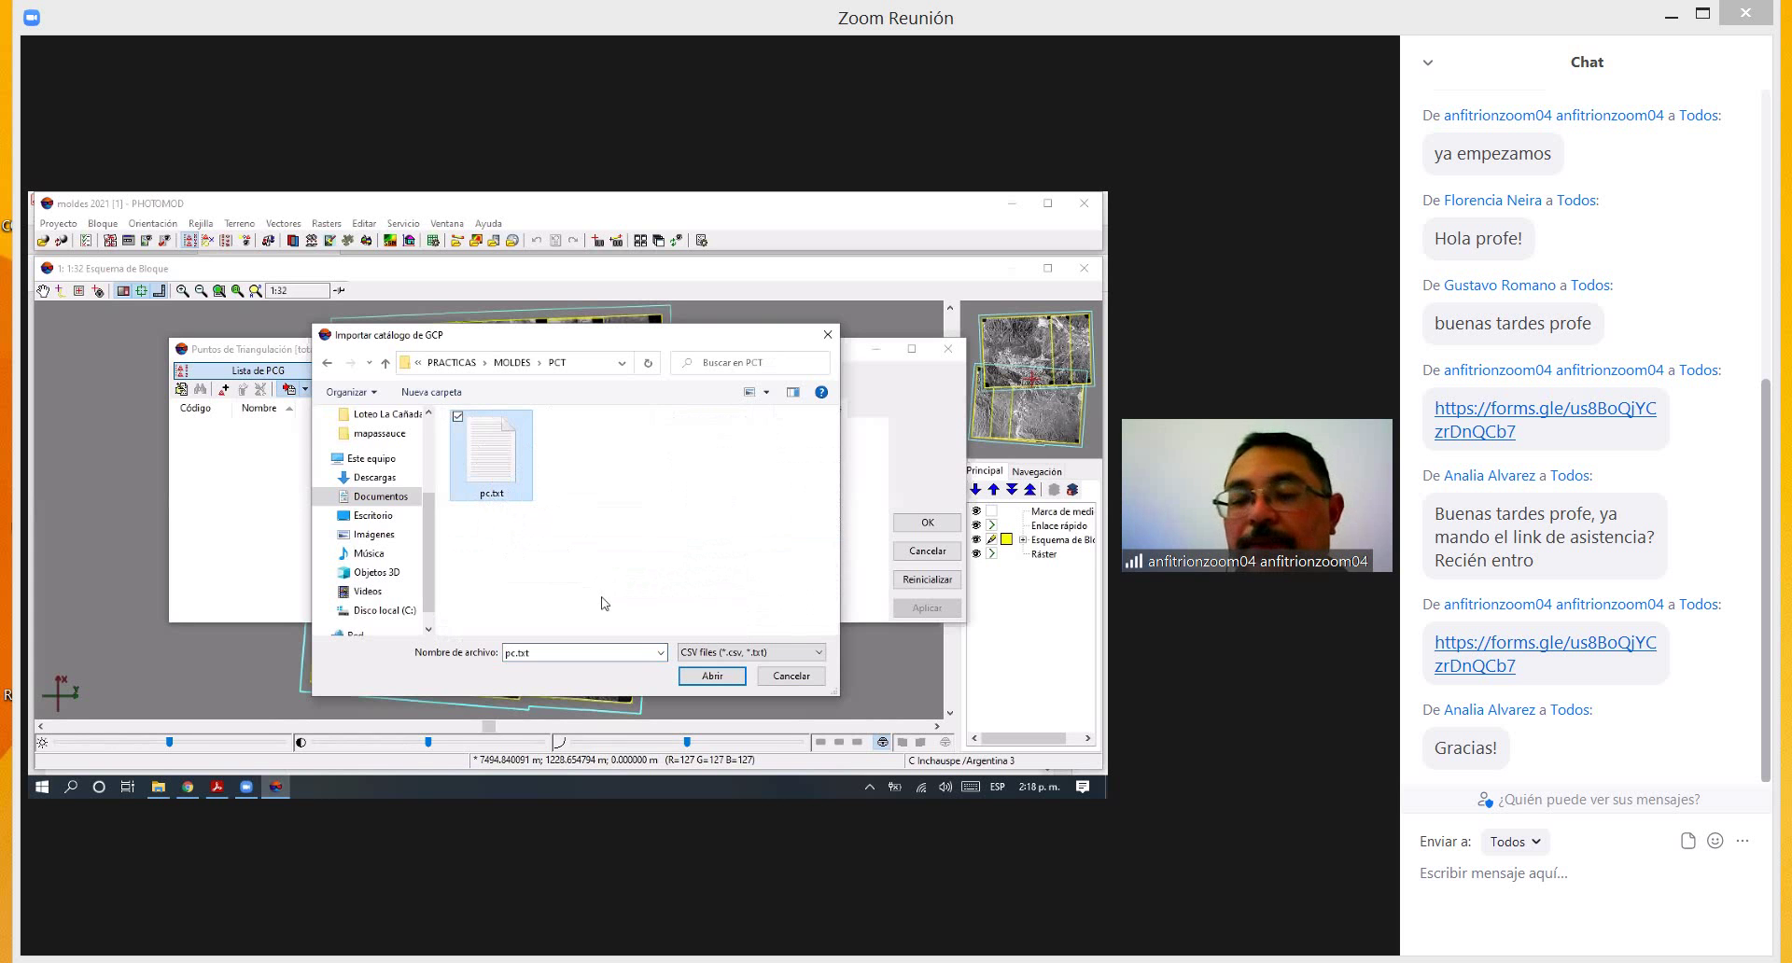
{"action": "left_click", "coordinate": [709, 678]}
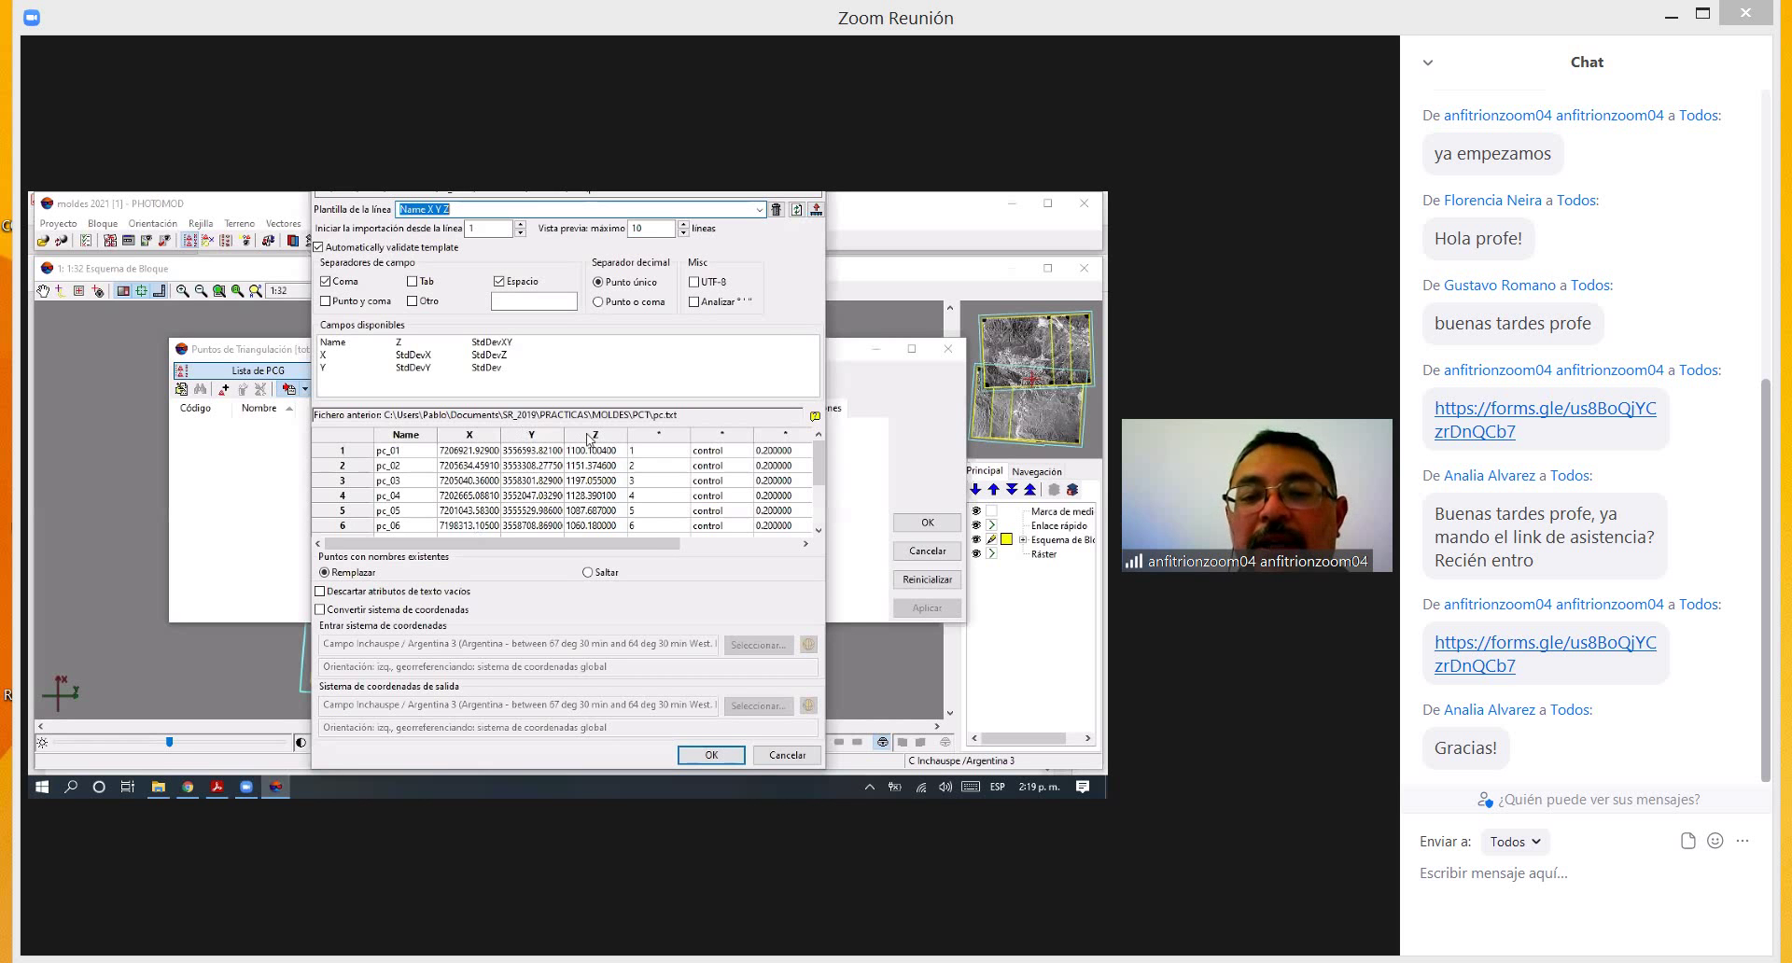
{"action": "mouse_move", "coordinate": [603, 547]}
{"action": "left_mouse_down"}
{"action": "mouse_move", "coordinate": [759, 554]}
{"action": "mouse_move", "coordinate": [583, 562]}
{"action": "left_mouse_up"}
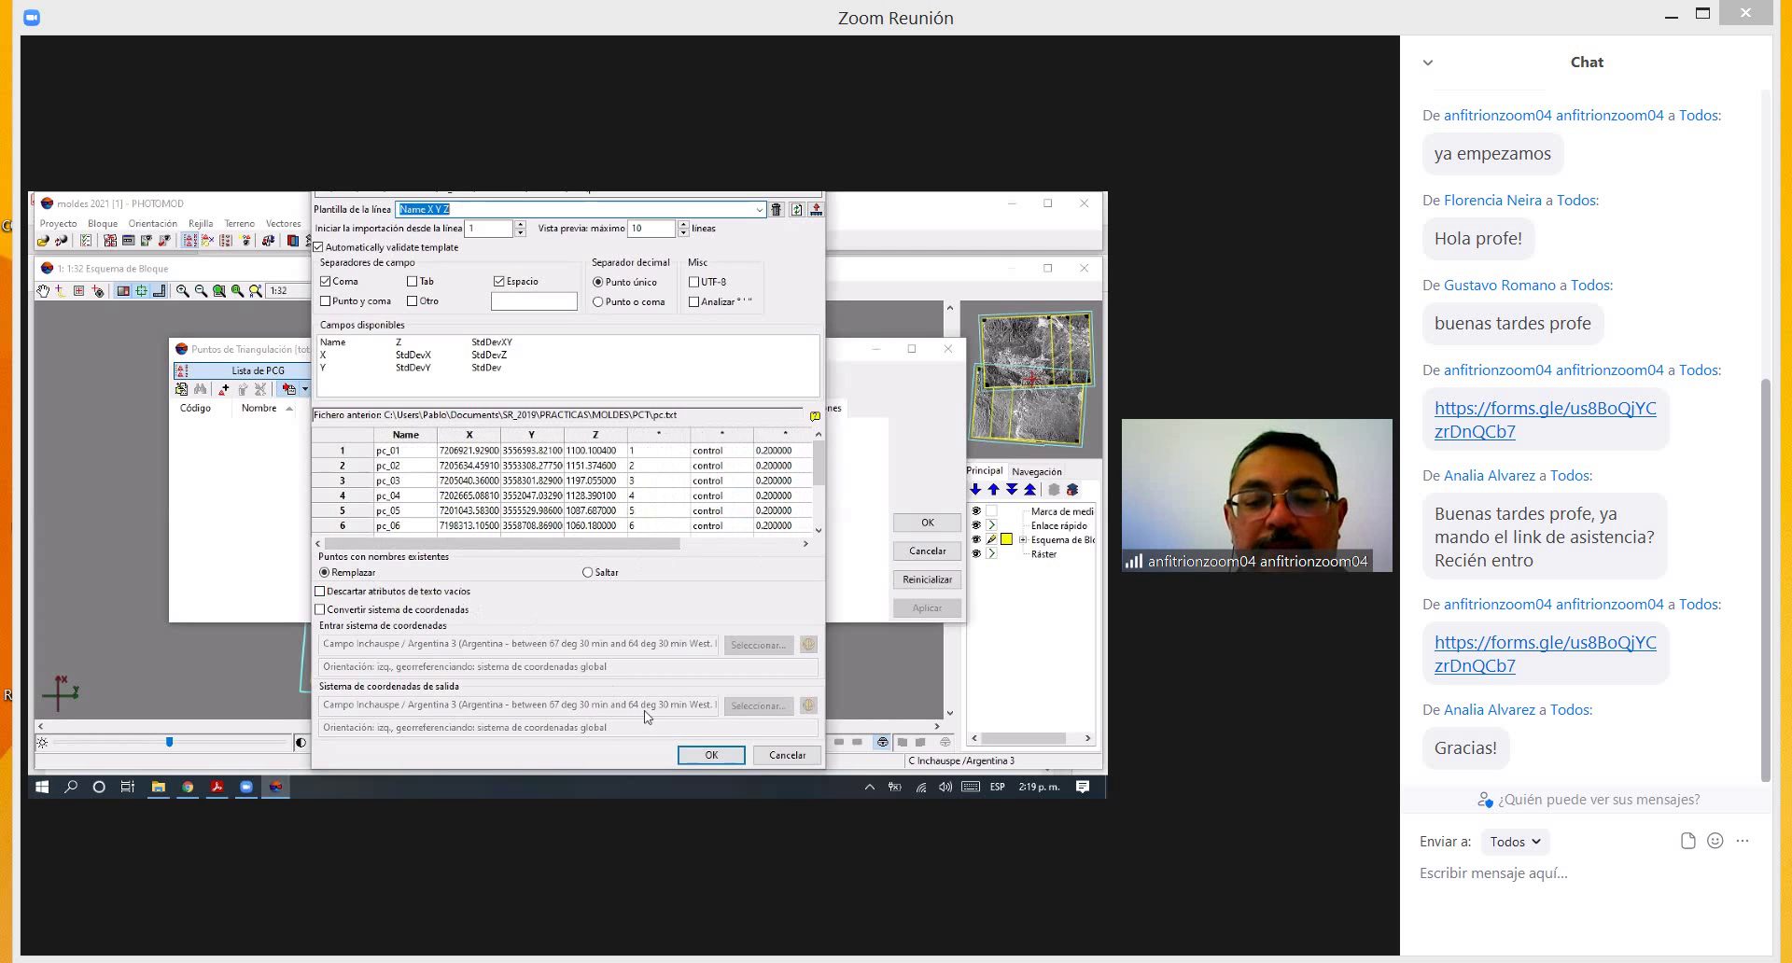
{"action": "left_click", "coordinate": [711, 756]}
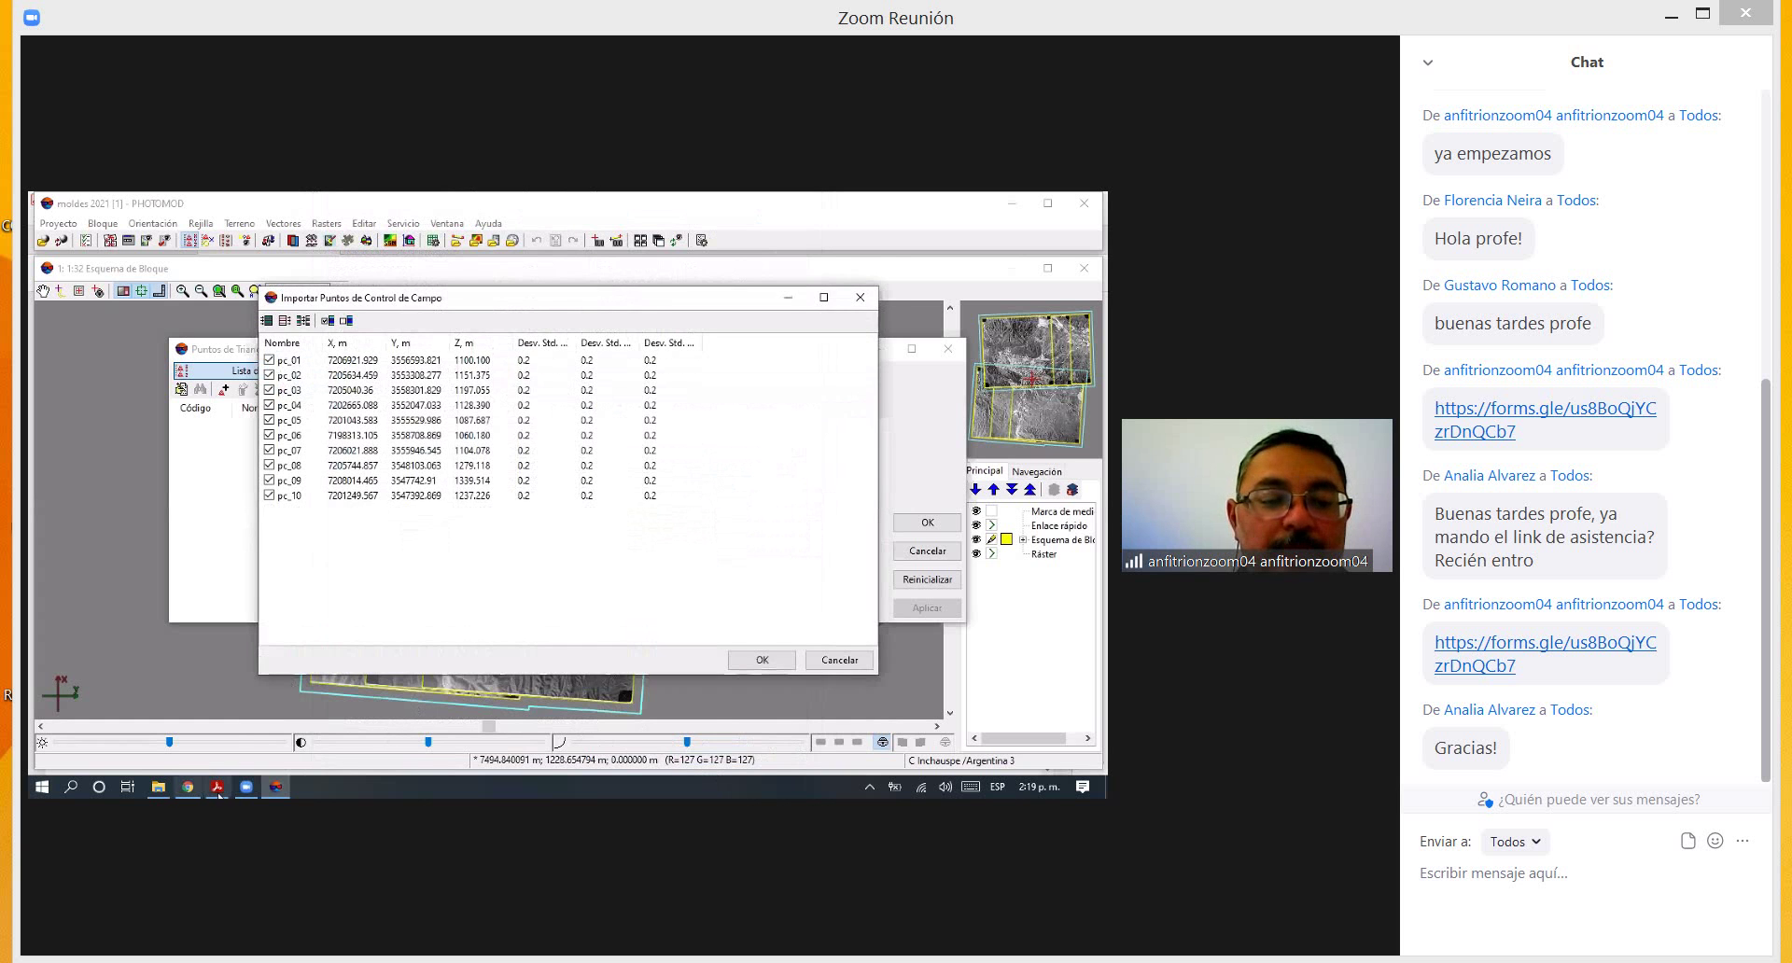
Step: Switch to the guide in Acrobat Reader and review instructions 16 and 17 on importing pc.txt and listing the control points
{"action": "scroll", "coordinate": [410, 614], "scroll_direction": "down", "scroll_amount": 10}
{"action": "scroll", "coordinate": [412, 621], "scroll_direction": "up", "scroll_amount": 1}
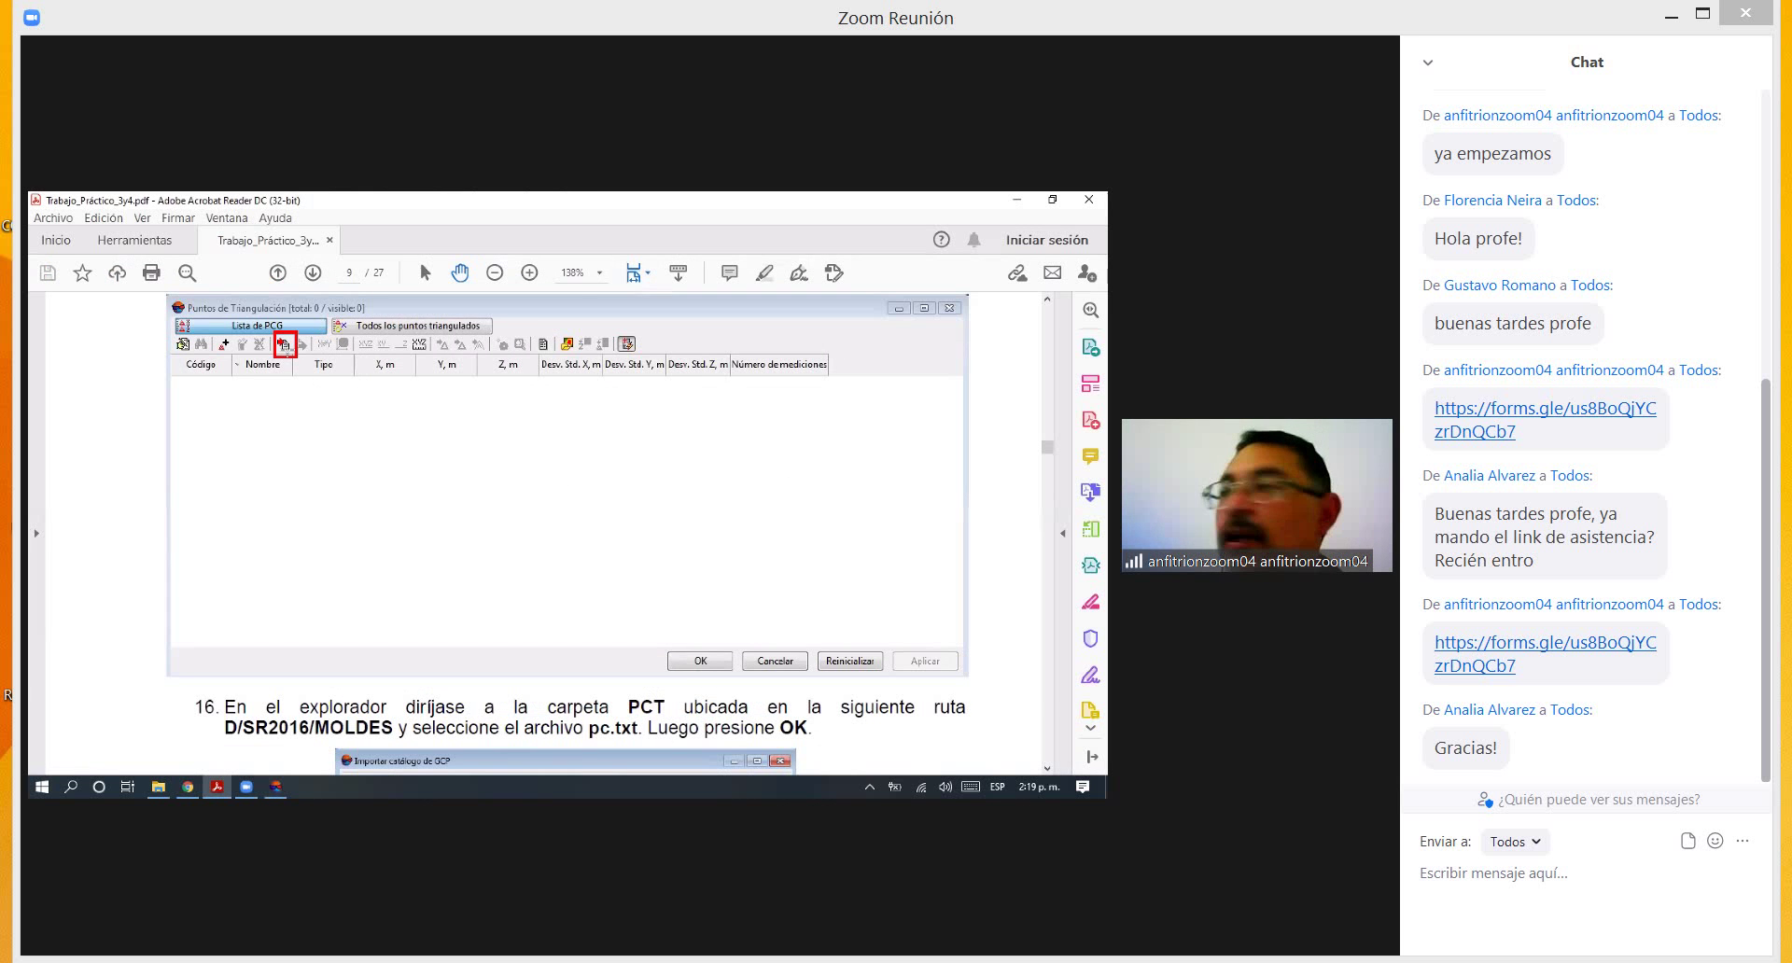
{"action": "scroll", "coordinate": [287, 373], "scroll_direction": "down", "scroll_amount": 6}
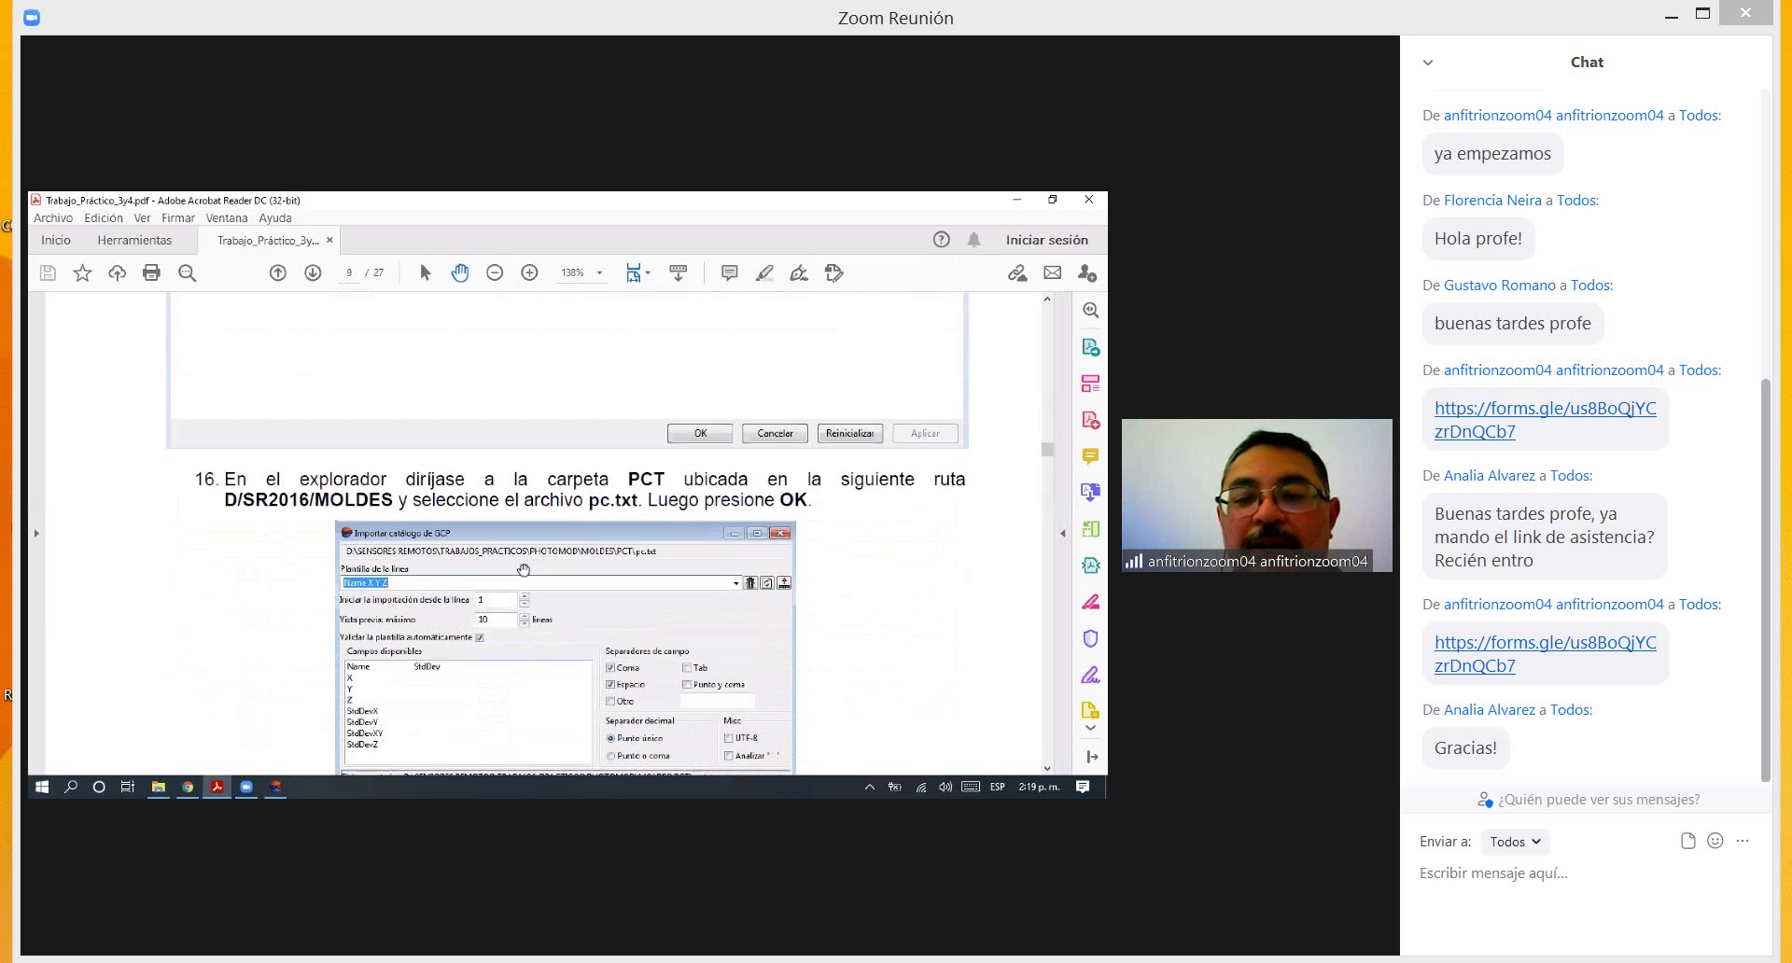
{"action": "scroll", "coordinate": [522, 572], "scroll_direction": "down", "scroll_amount": 2}
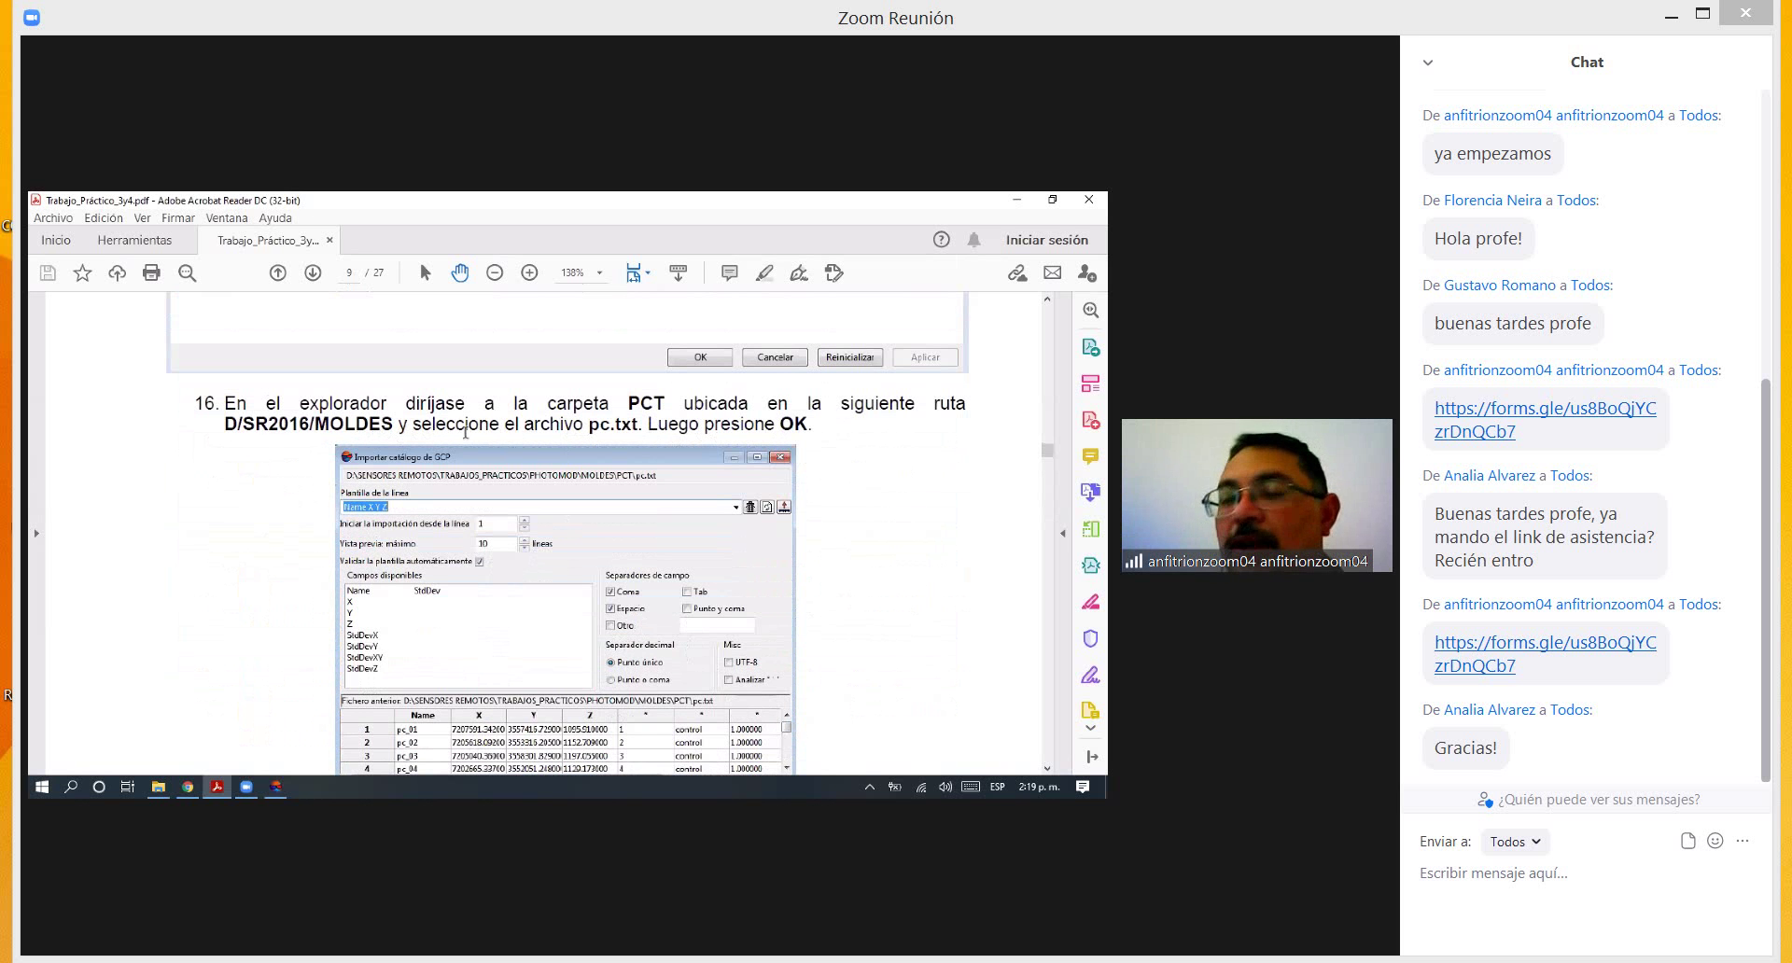
{"action": "scroll", "coordinate": [469, 492], "scroll_direction": "down", "scroll_amount": 3}
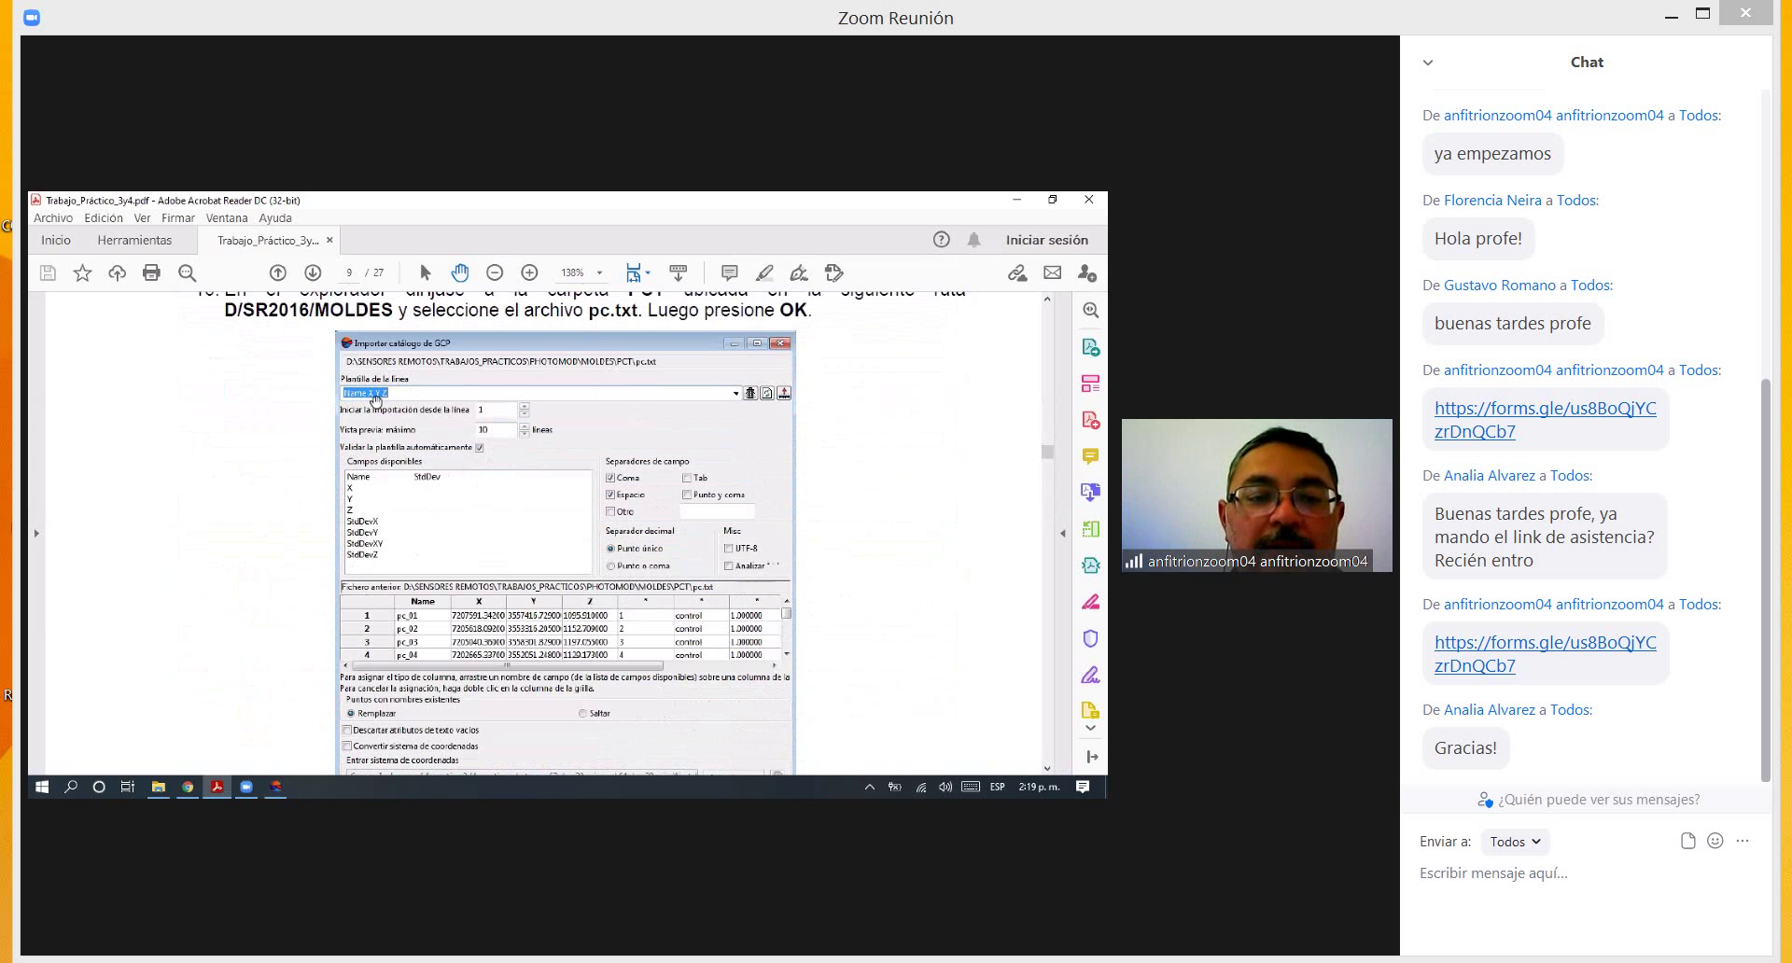
{"action": "scroll", "coordinate": [431, 408], "scroll_direction": "down", "scroll_amount": 2}
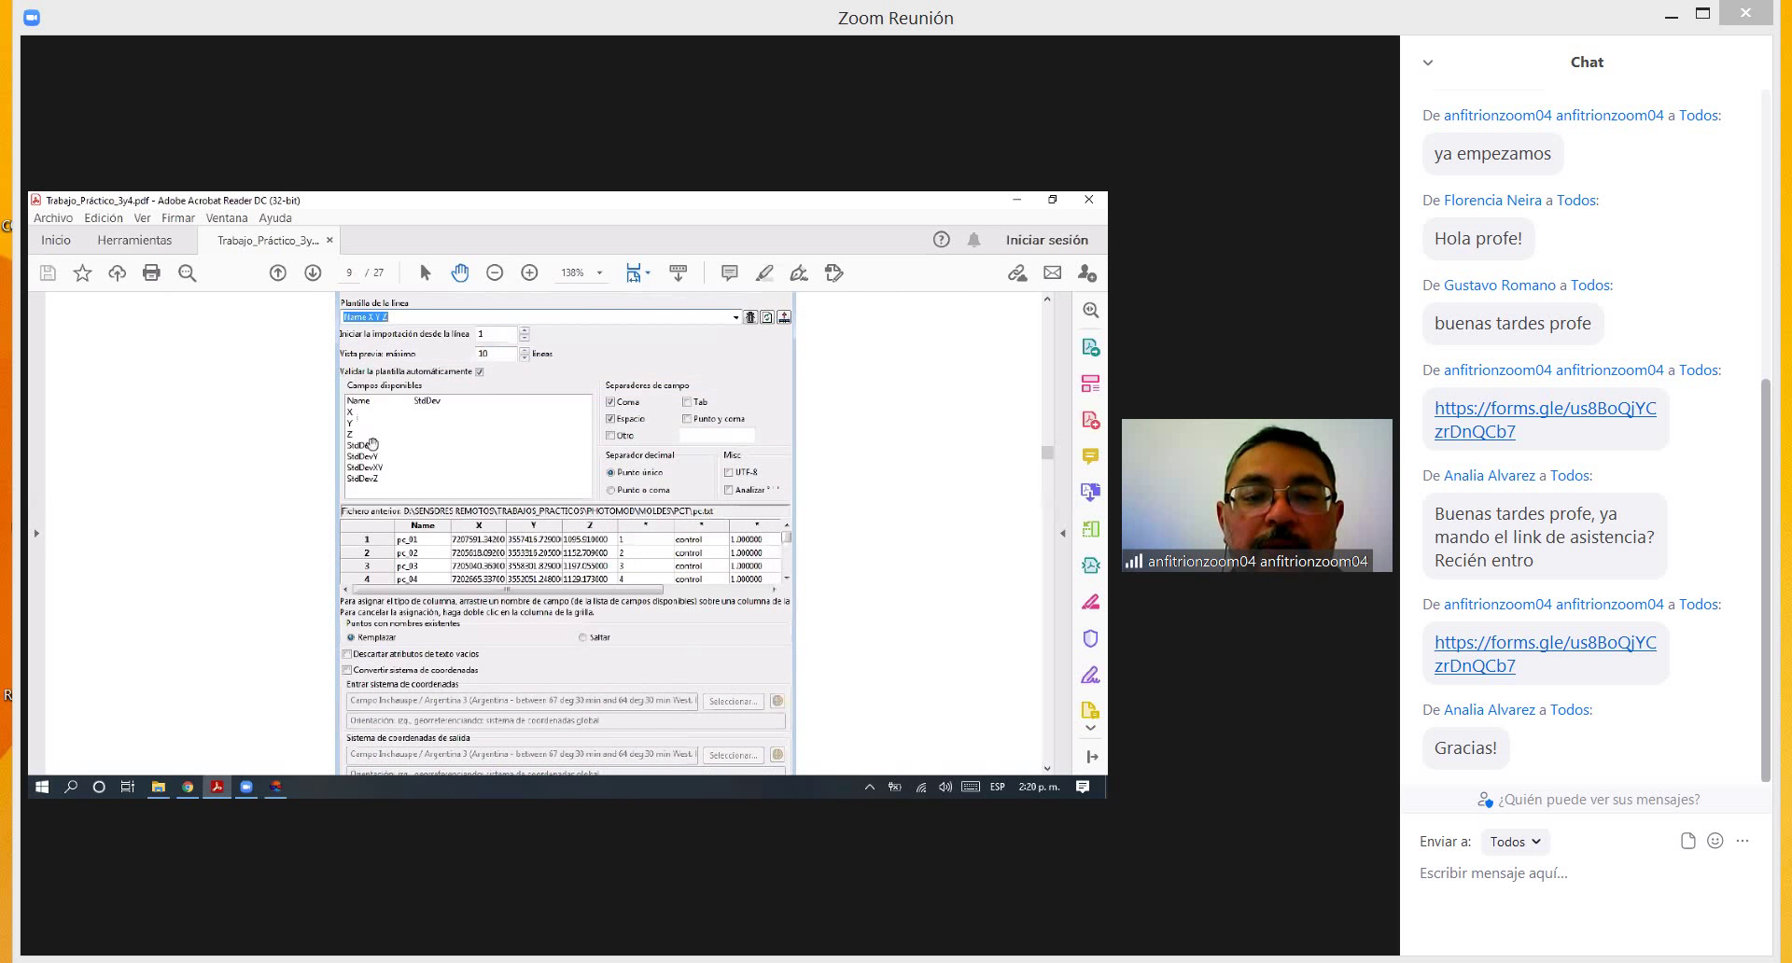
{"action": "scroll", "coordinate": [416, 465], "scroll_direction": "up", "scroll_amount": 1}
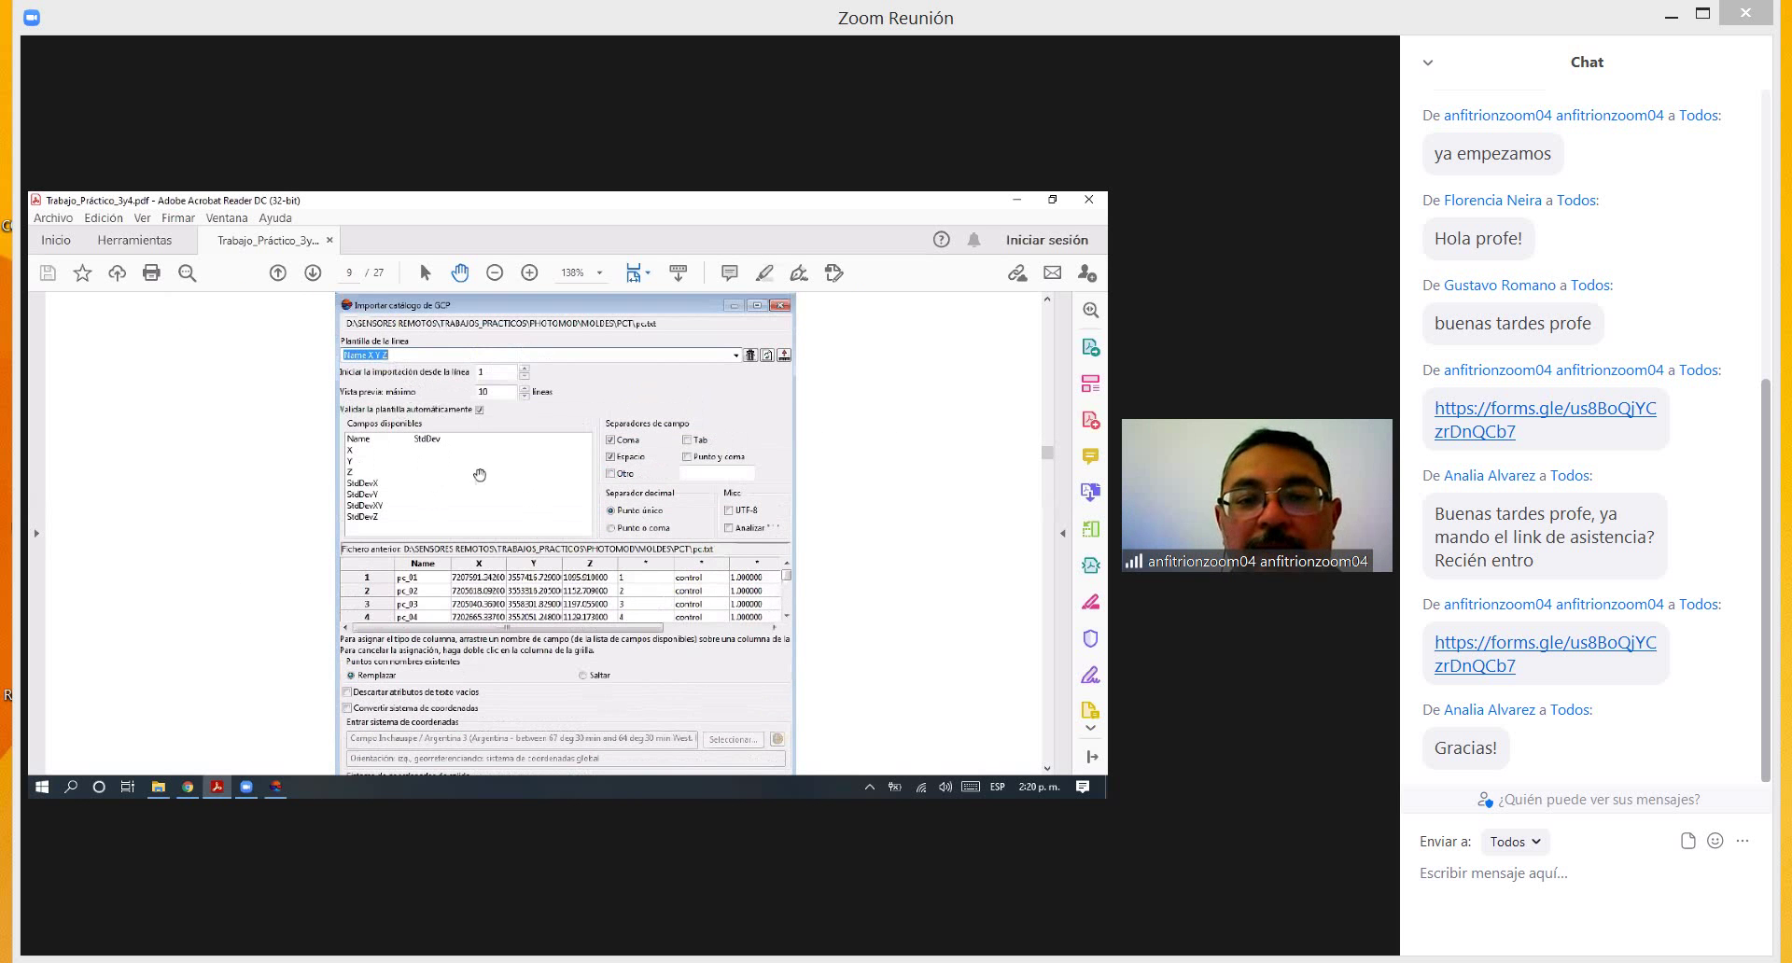
{"action": "scroll", "coordinate": [413, 511], "scroll_direction": "down", "scroll_amount": 1}
{"action": "scroll", "coordinate": [546, 527], "scroll_direction": "down", "scroll_amount": 1}
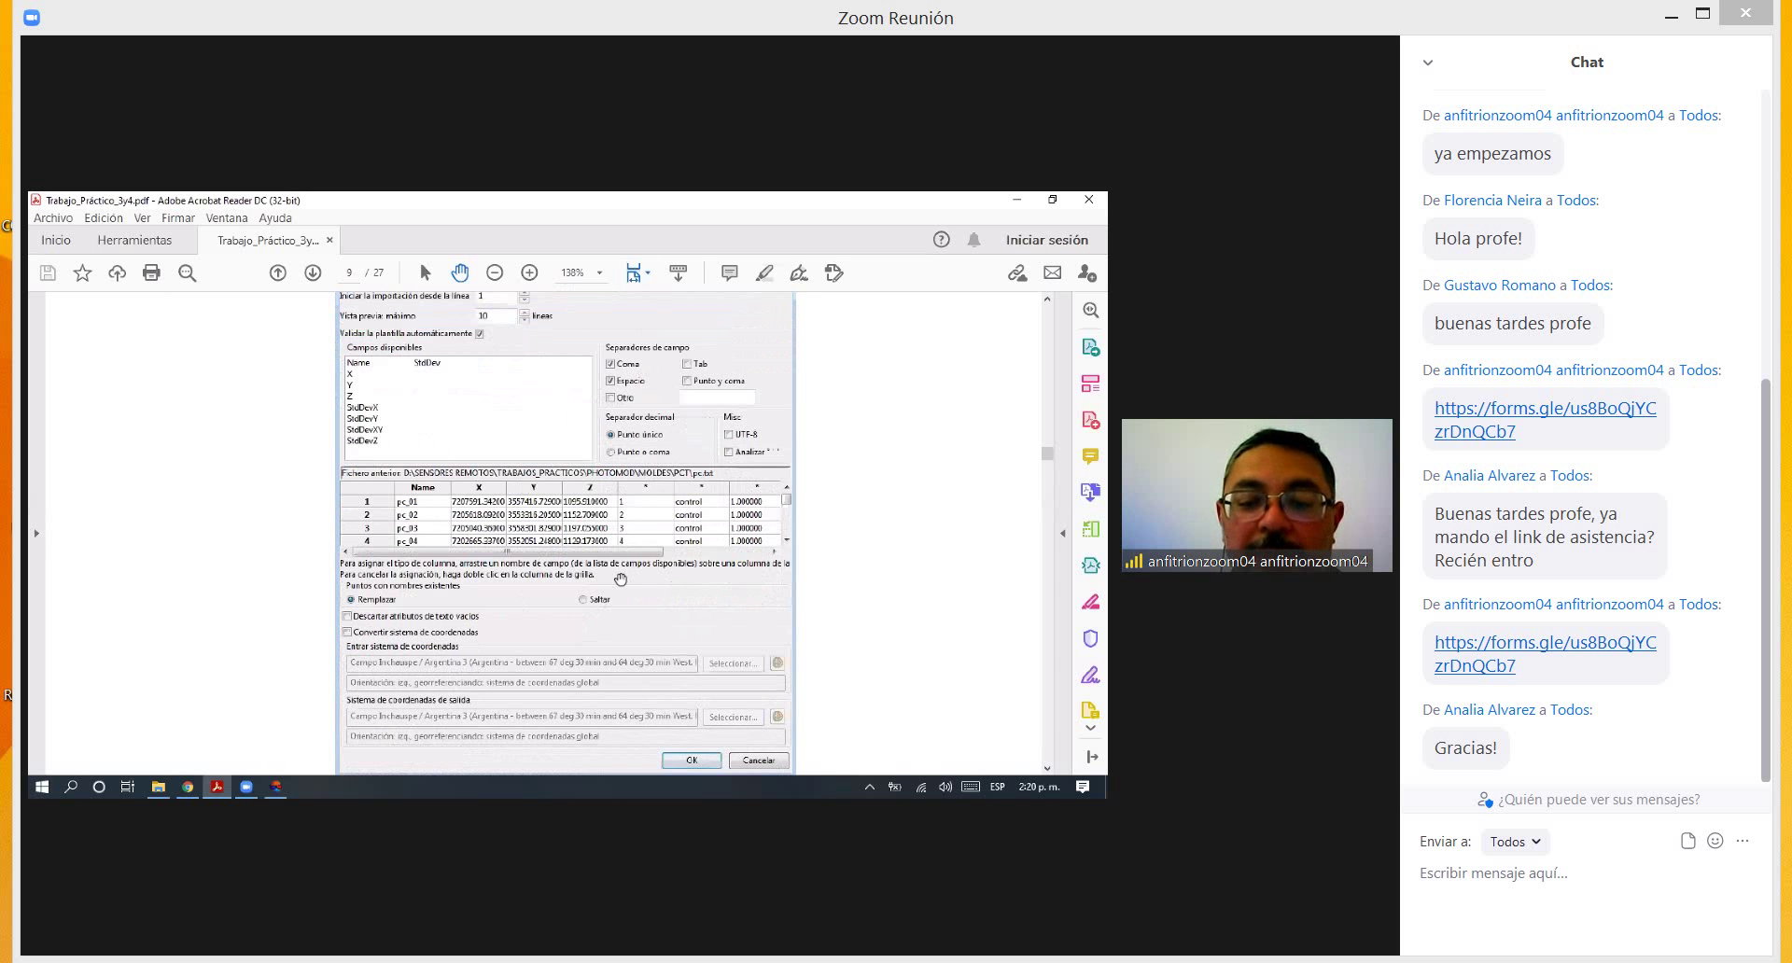
{"action": "scroll", "coordinate": [621, 579], "scroll_direction": "down", "scroll_amount": 6}
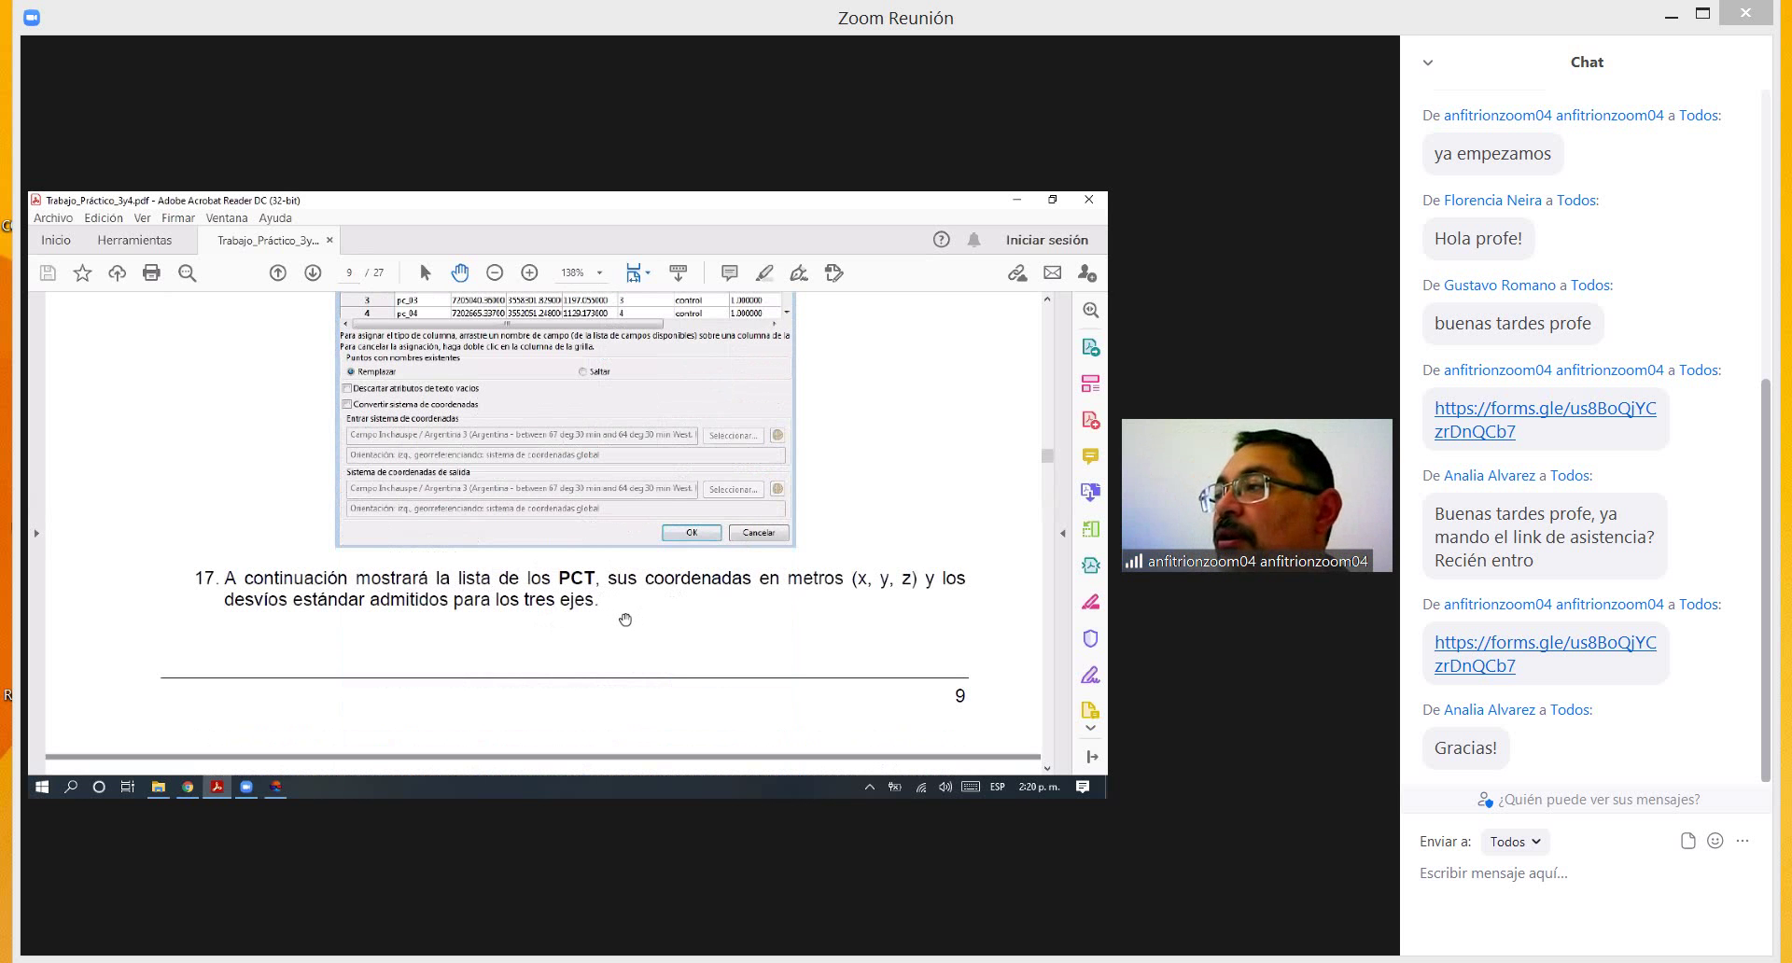
{"action": "scroll", "coordinate": [597, 618], "scroll_direction": "down", "scroll_amount": 3}
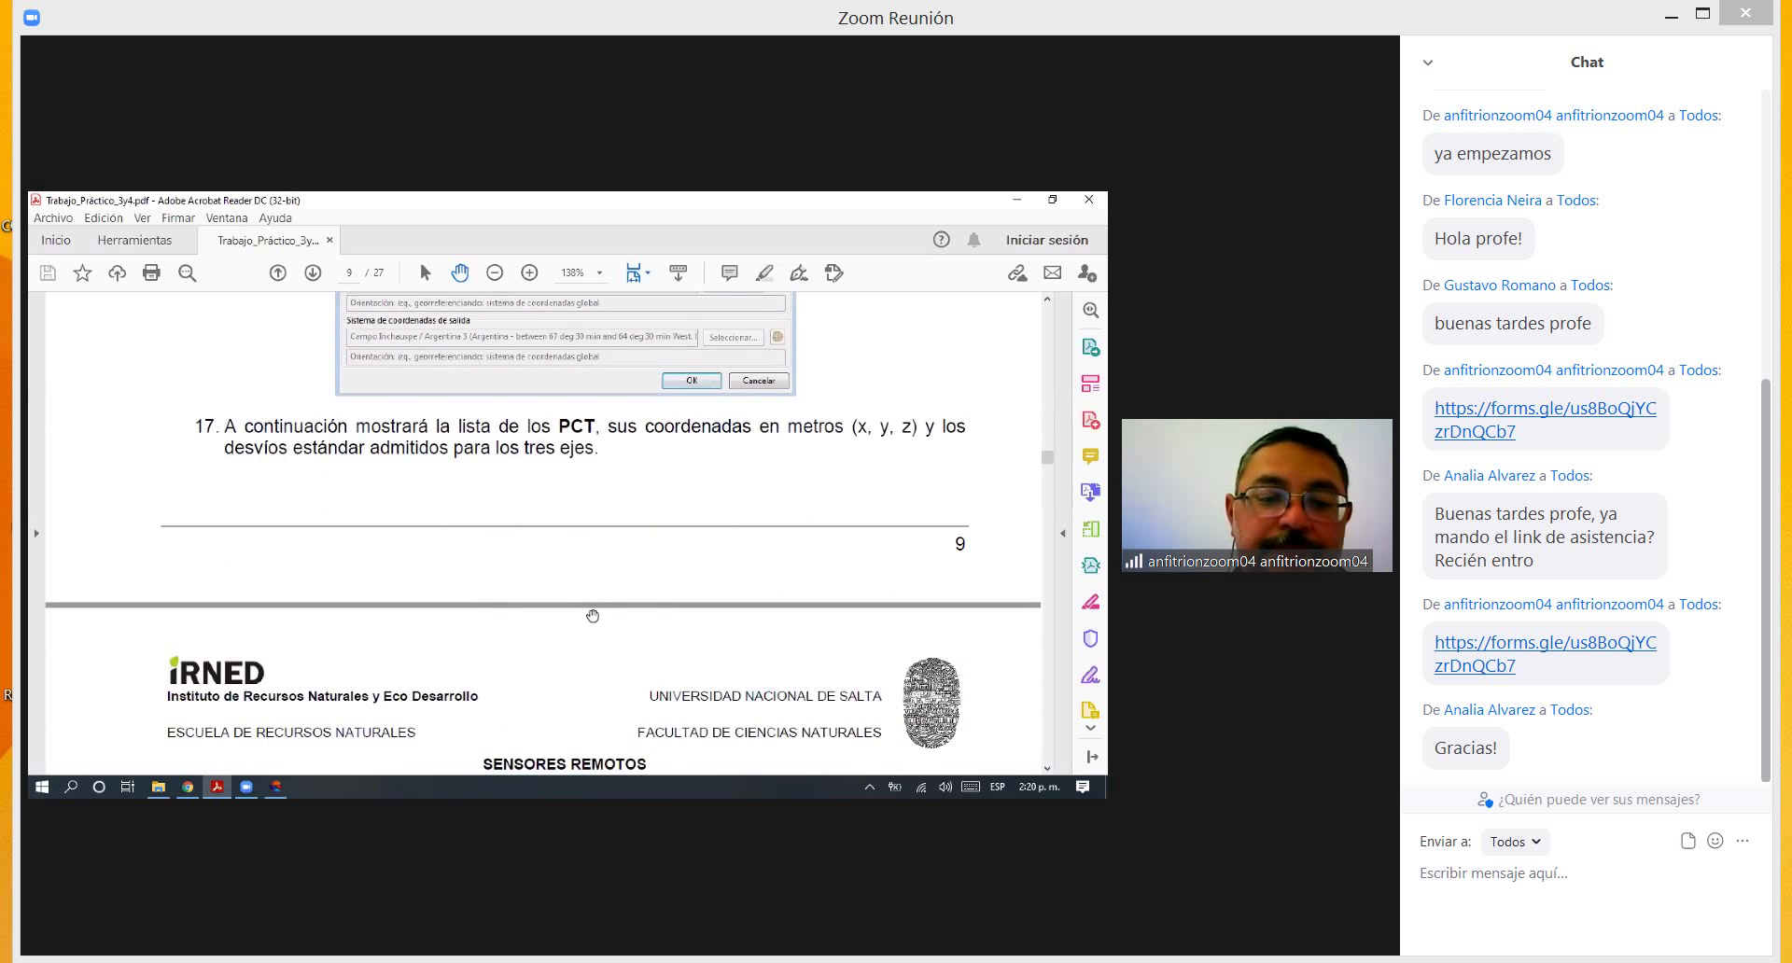
{"action": "scroll", "coordinate": [616, 523], "scroll_direction": "down", "scroll_amount": 2}
{"action": "scroll", "coordinate": [588, 579], "scroll_direction": "down", "scroll_amount": 10}
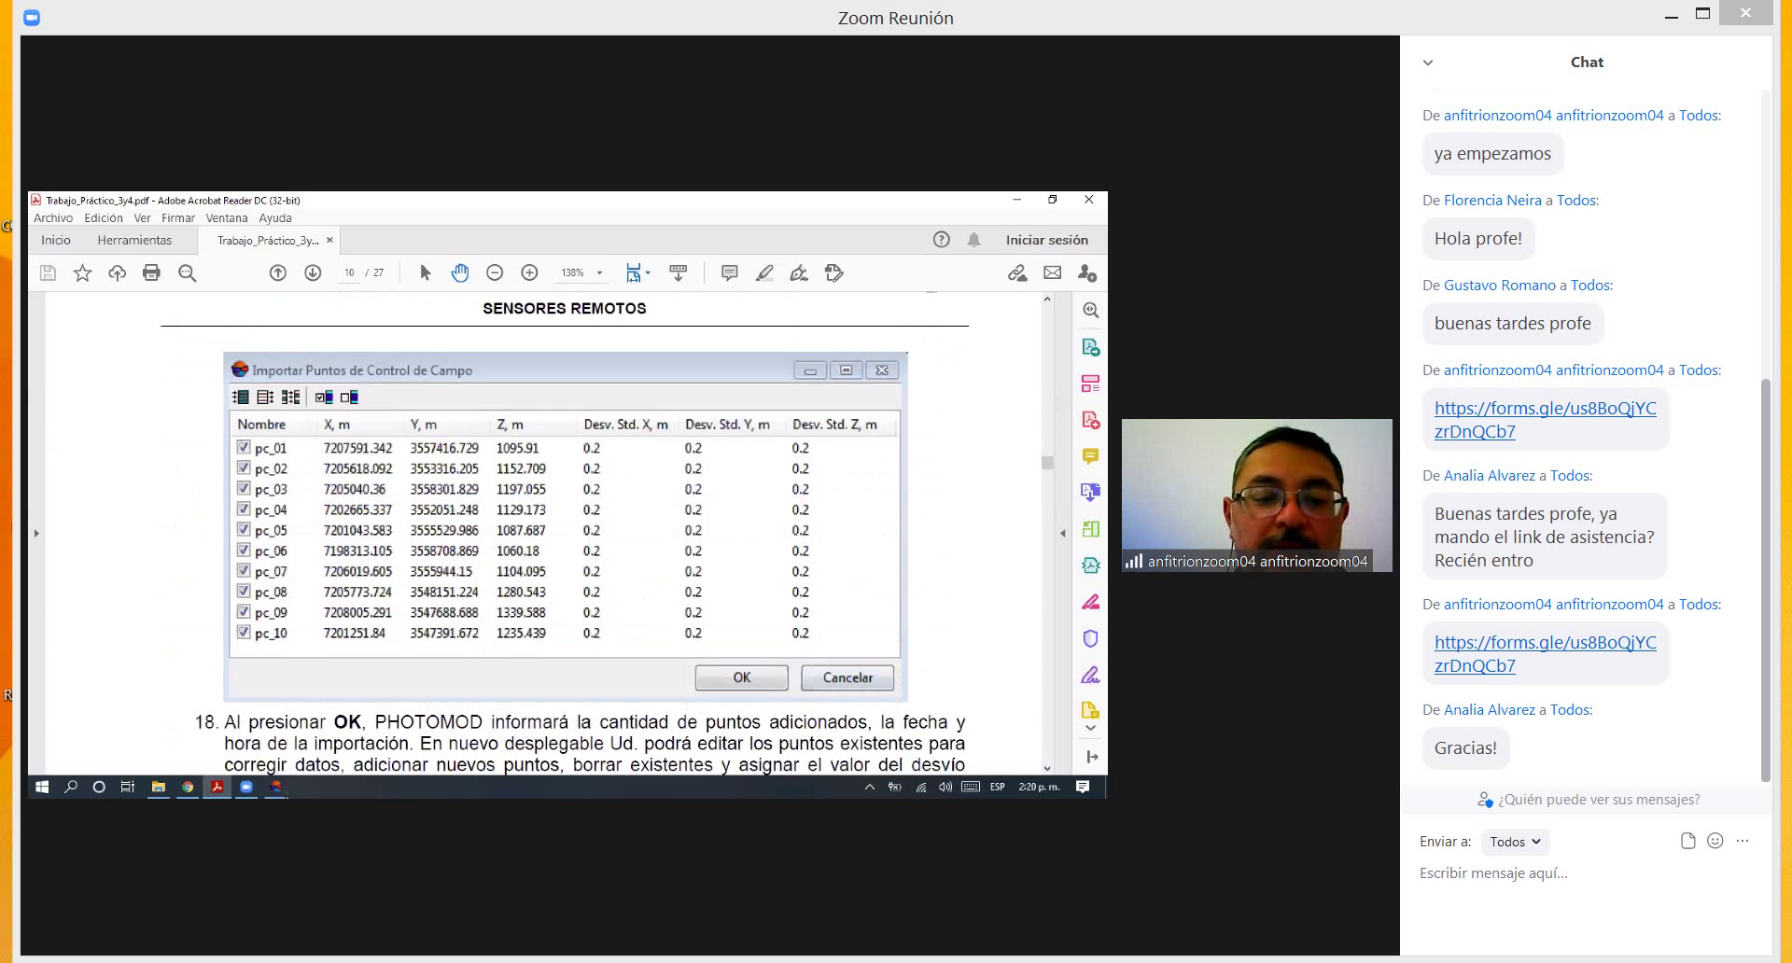
Step: Compare the control point import list in PHOTOMOD with the guide's example and read instruction 18
{"action": "key", "text": "alt+Tab"}
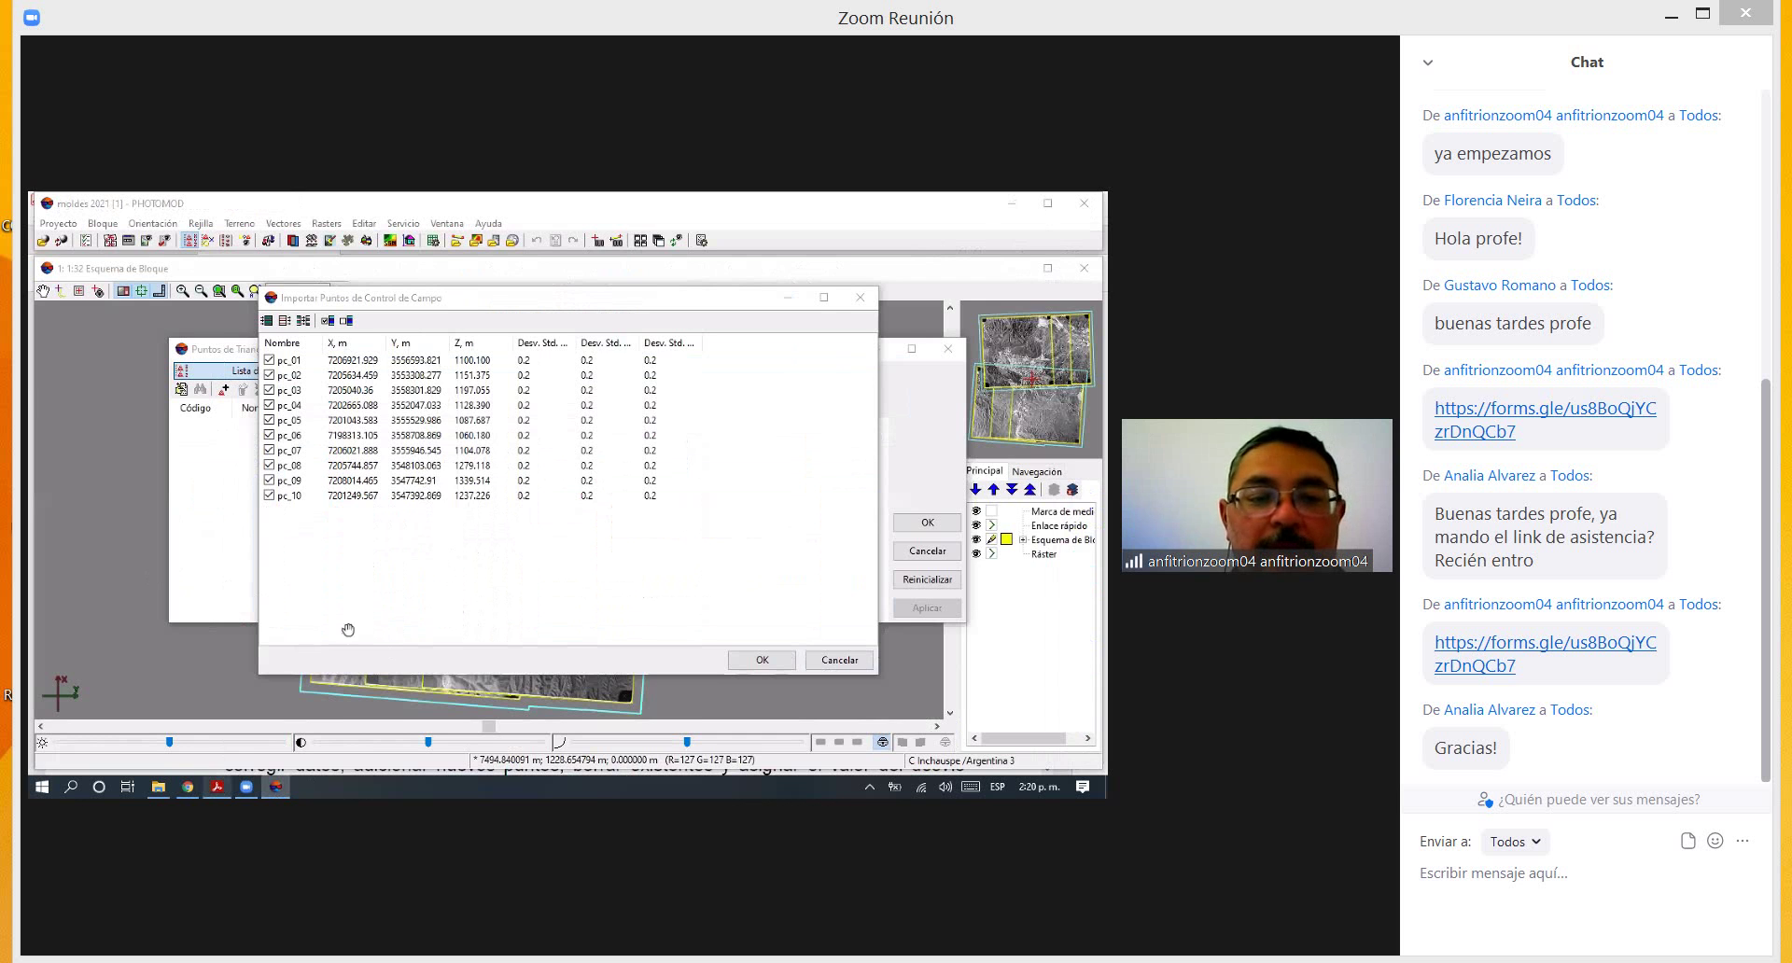
{"action": "key", "text": "alt+Tab"}
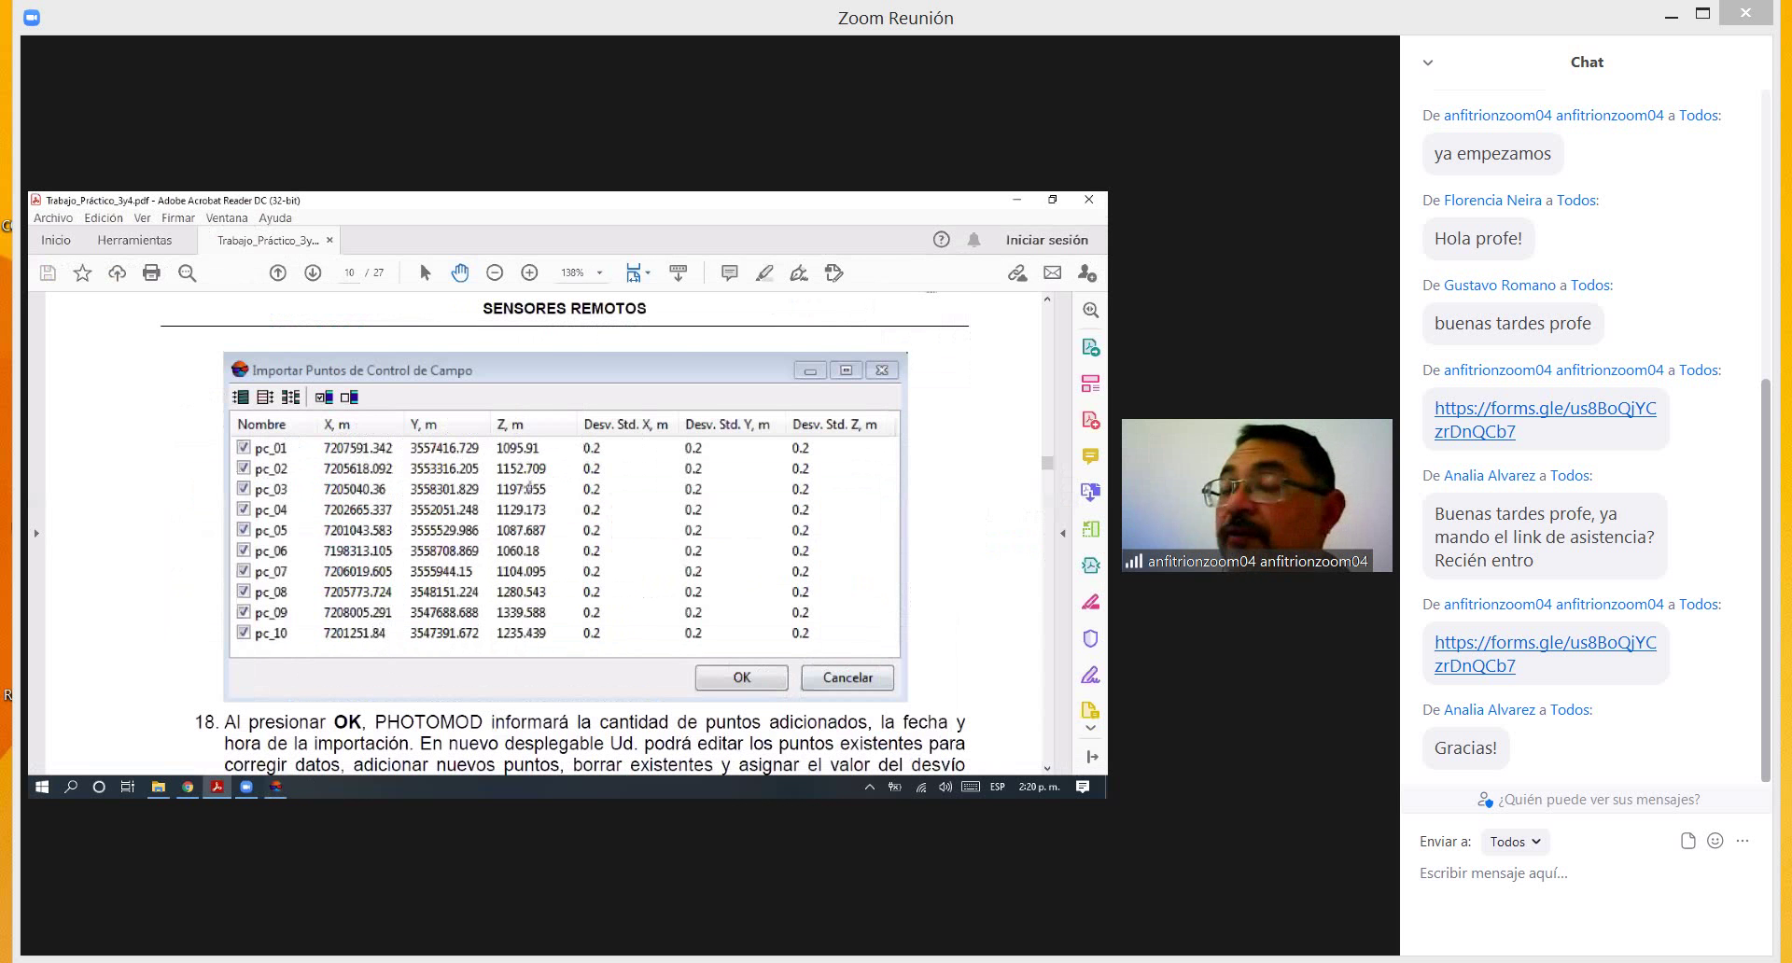
{"action": "scroll", "coordinate": [528, 487], "scroll_direction": "down", "scroll_amount": 3}
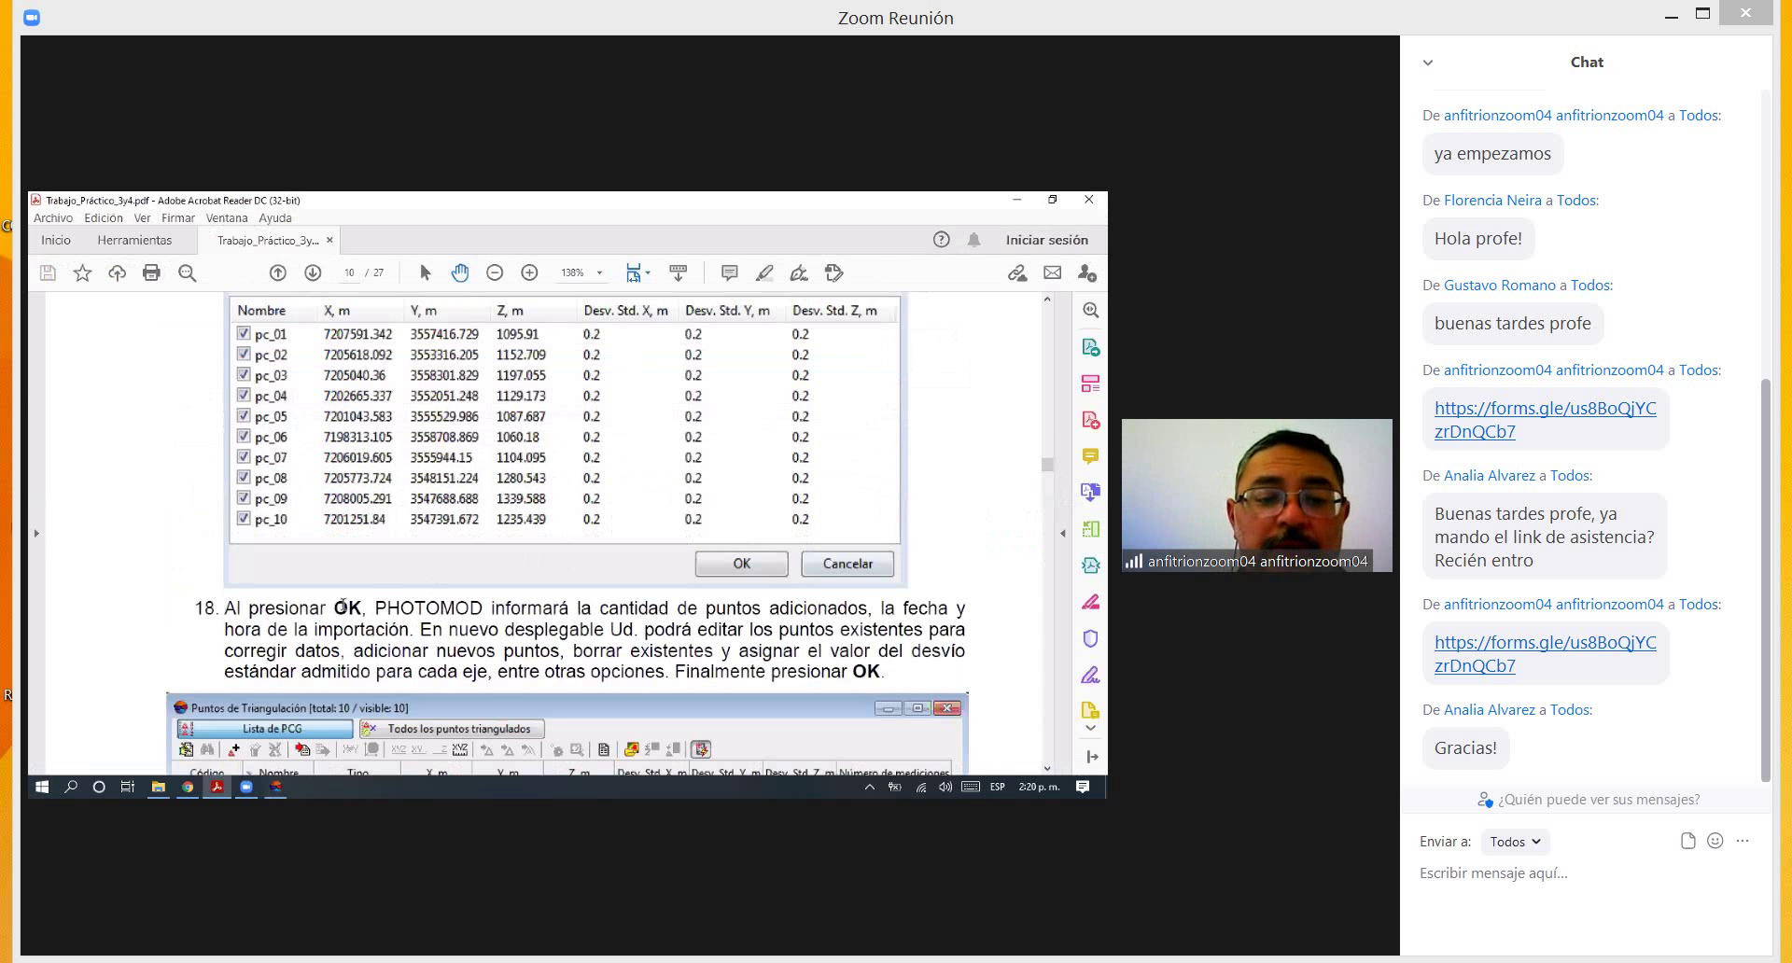
{"action": "scroll", "coordinate": [342, 606], "scroll_direction": "down", "scroll_amount": 6}
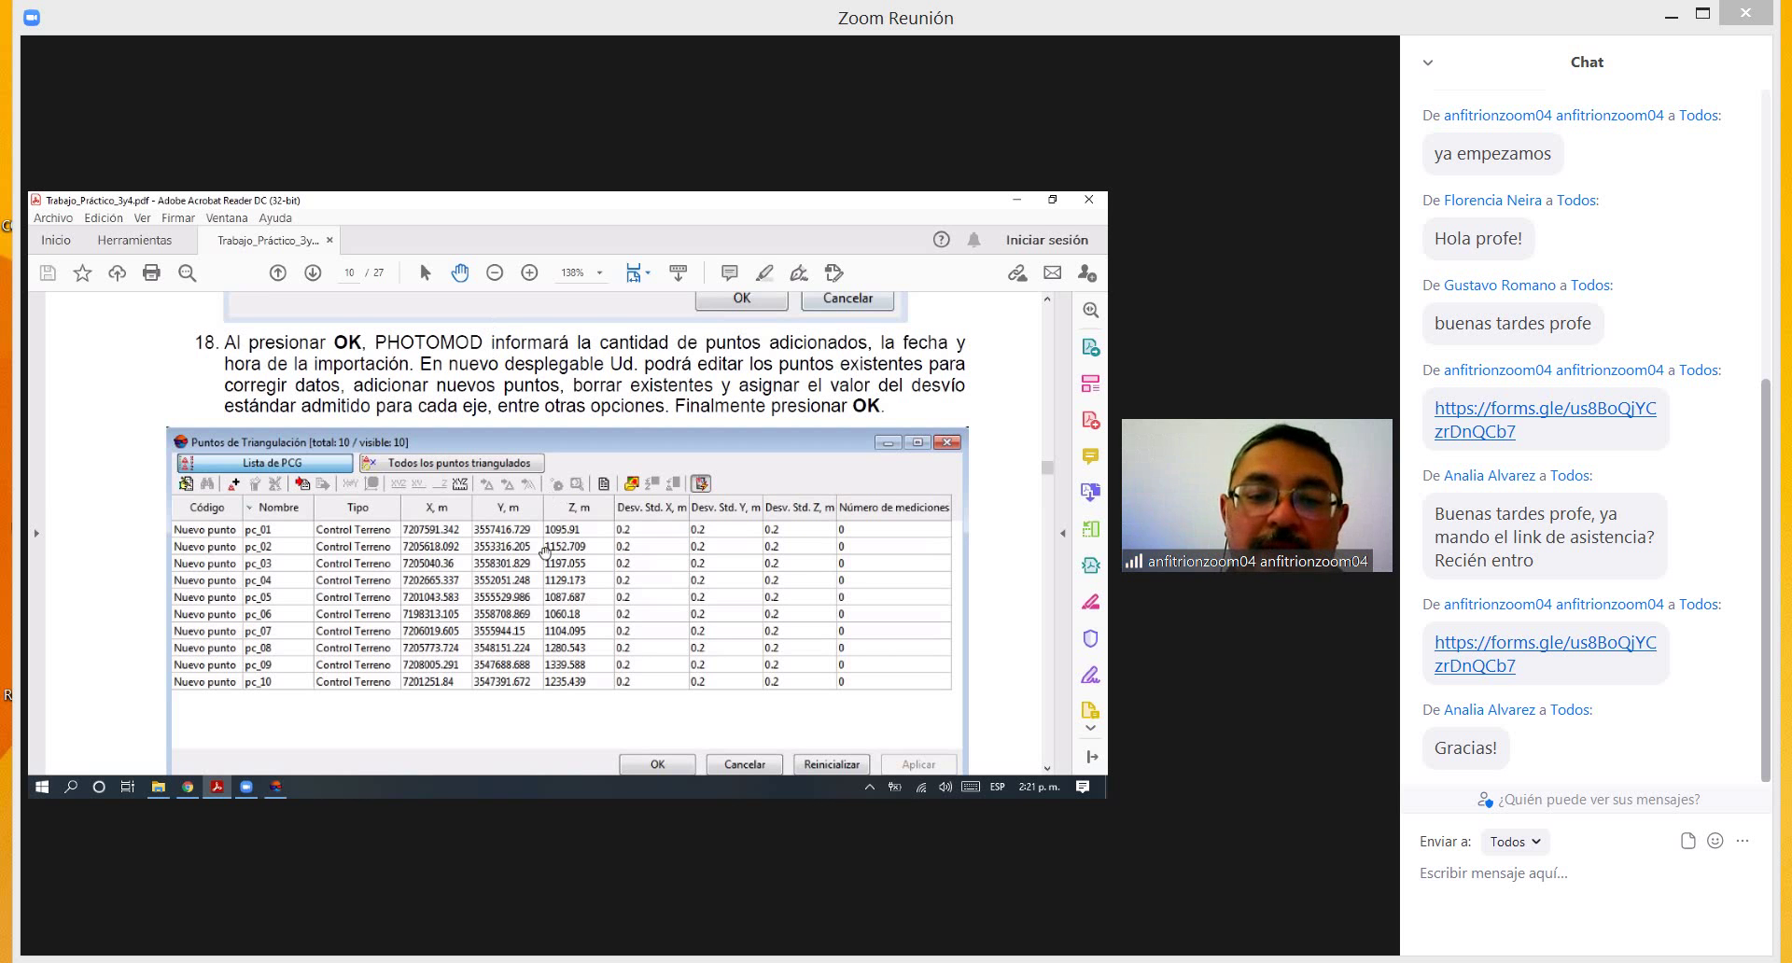
Step: Return to PHOTOMOD and try excluding control points pc_01 to pc_04 from the import, restoring their selection
{"action": "key", "text": "alt+Tab"}
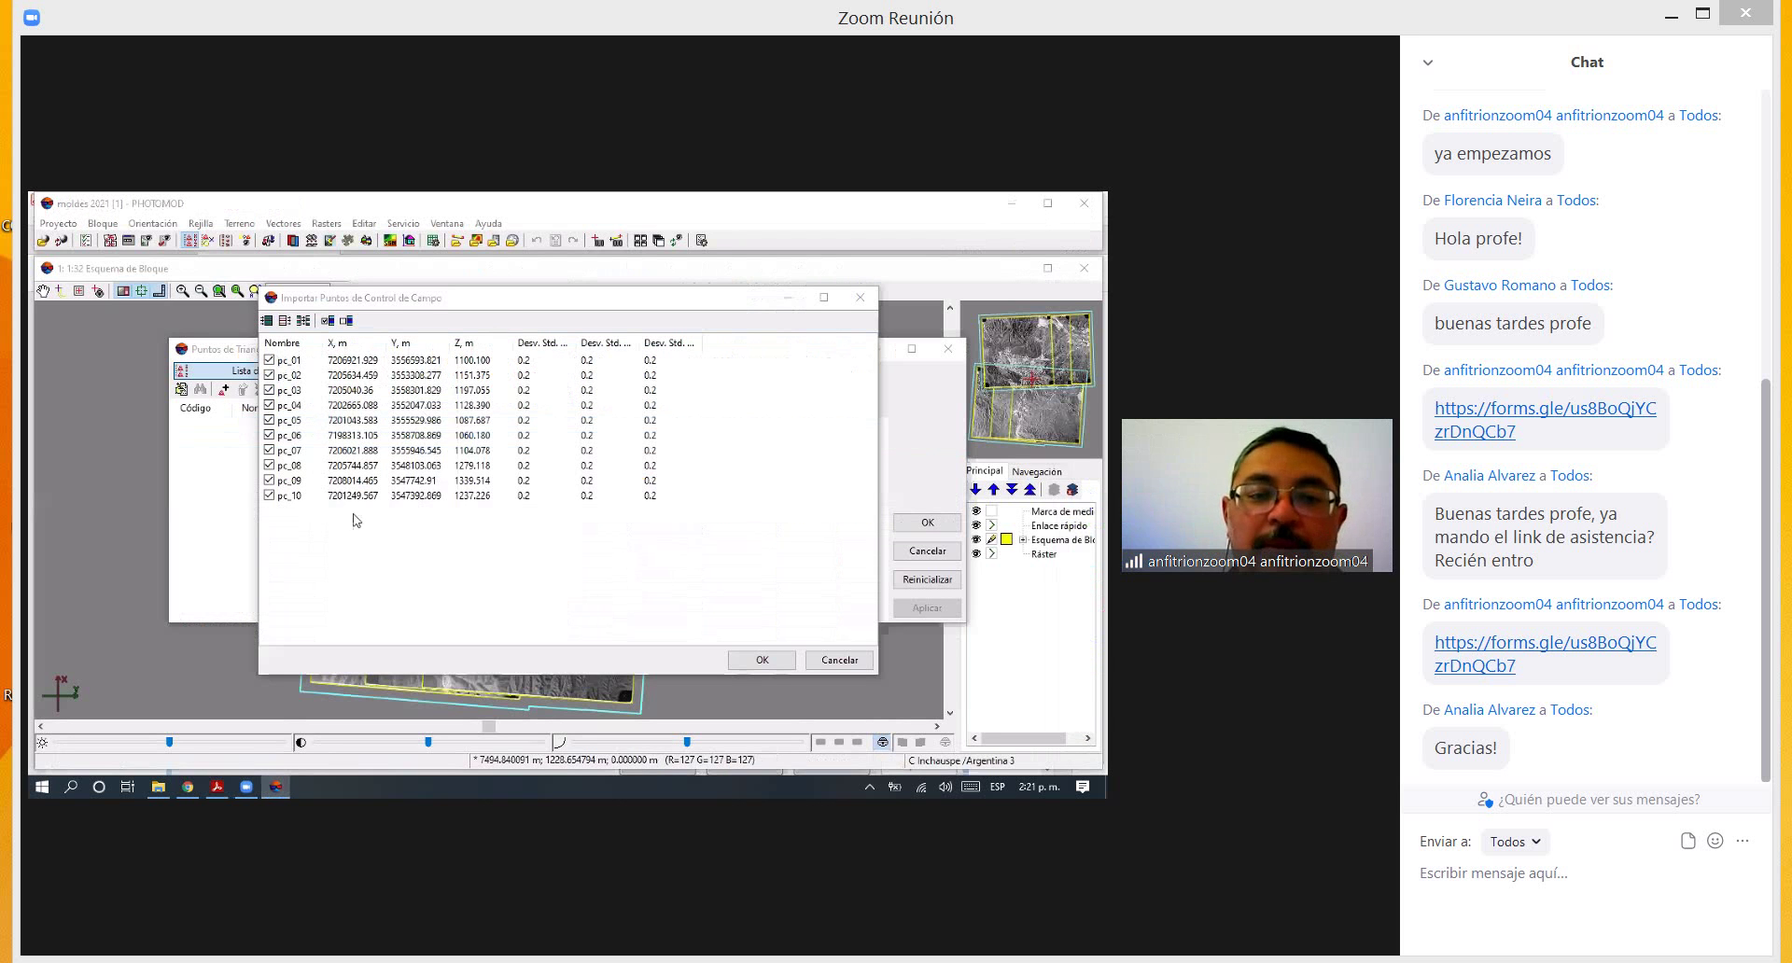
{"action": "left_click", "coordinate": [269, 361]}
{"action": "left_click", "coordinate": [270, 375]}
{"action": "left_click", "coordinate": [270, 390]}
{"action": "left_click", "coordinate": [270, 405]}
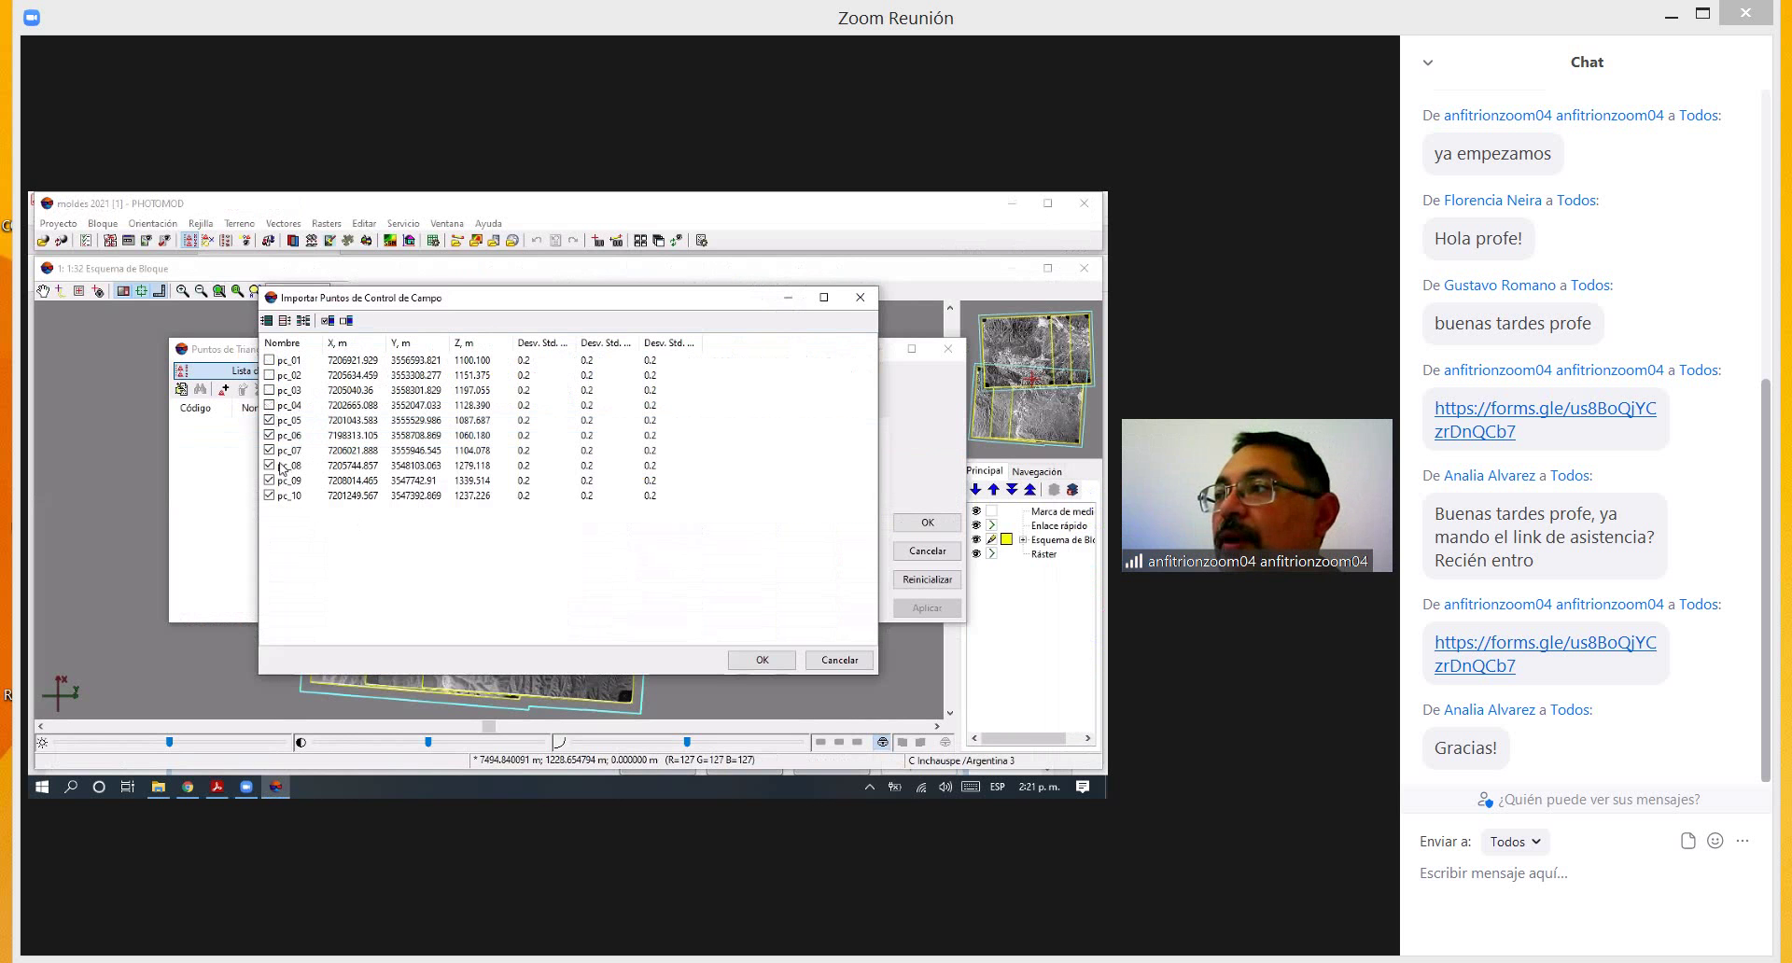
{"action": "left_click", "coordinate": [270, 390]}
{"action": "left_click", "coordinate": [270, 375]}
{"action": "left_click", "coordinate": [270, 360]}
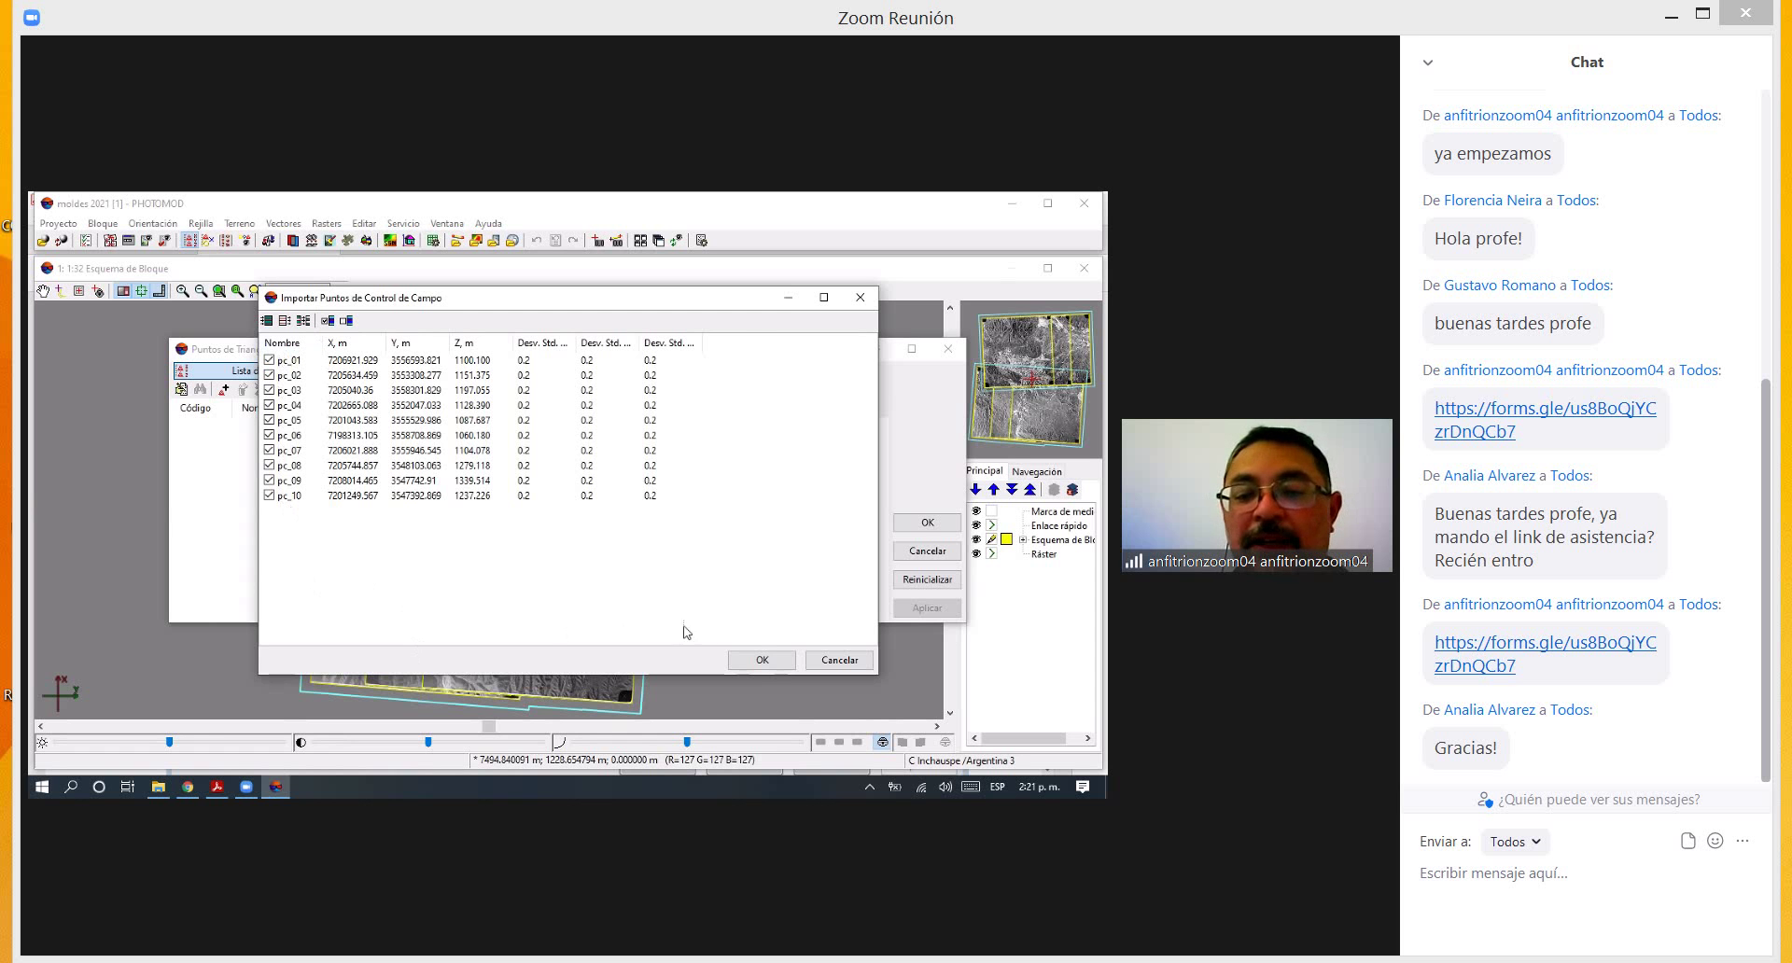
Step: Import control points pc_01 to pc_10 and accept the triangulation points list
{"action": "left_click", "coordinate": [761, 660]}
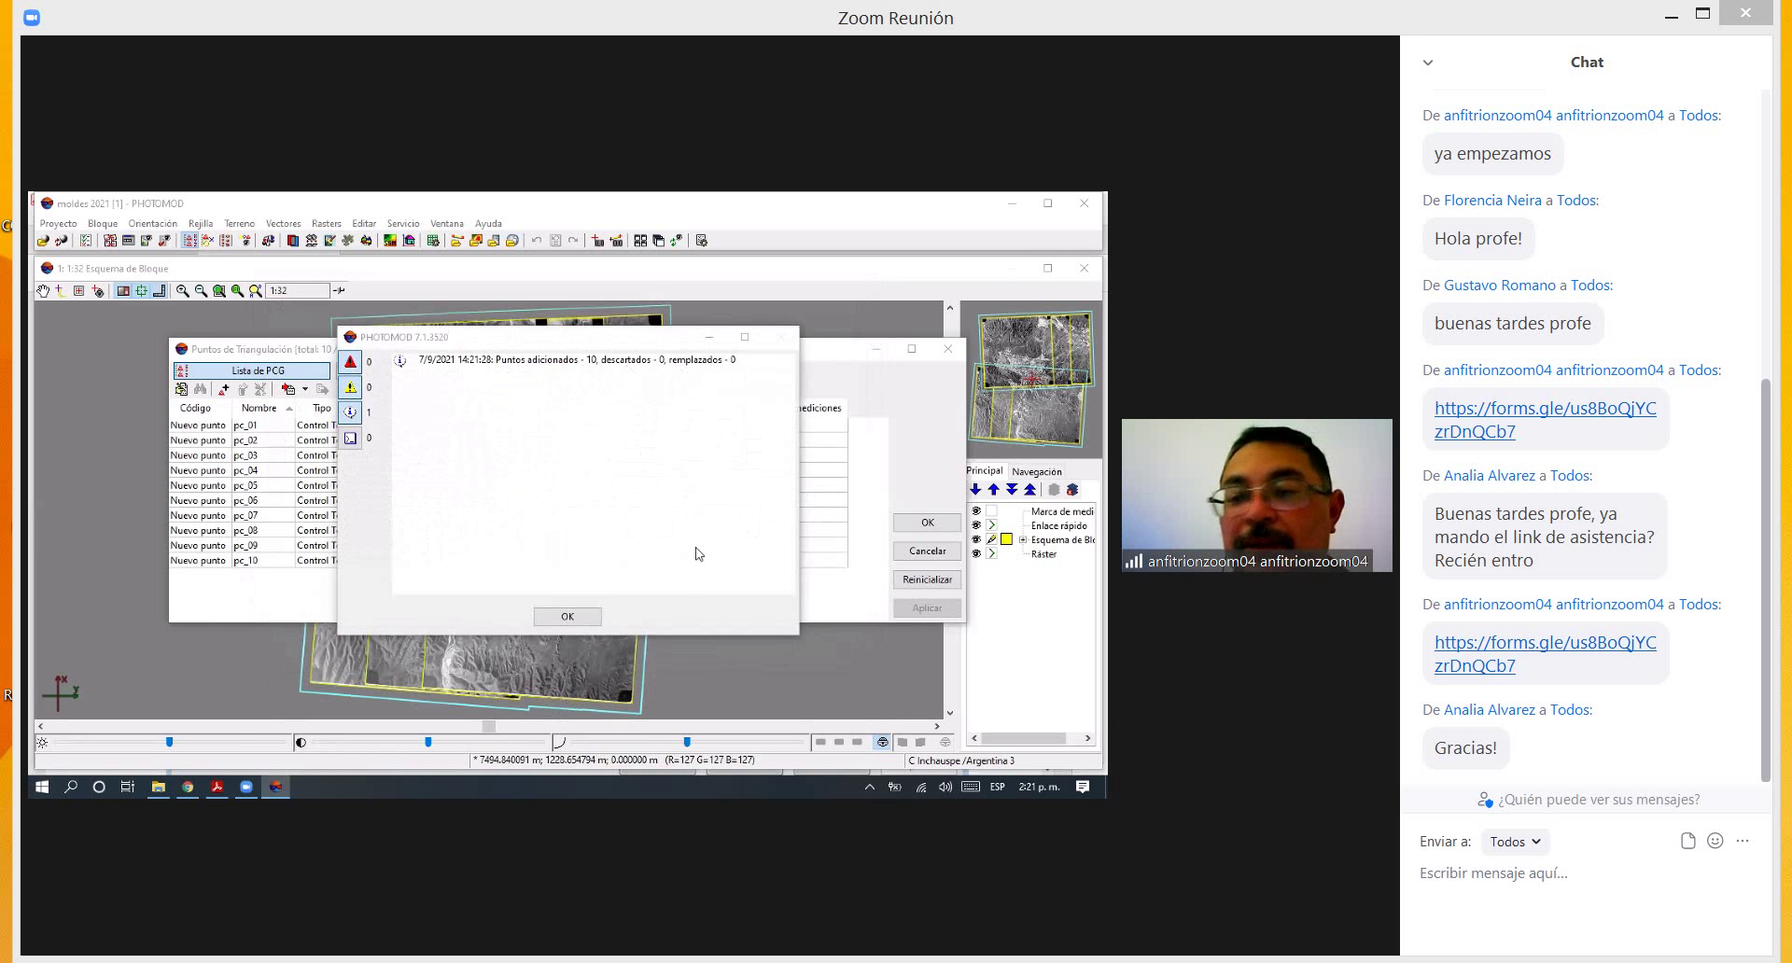
{"action": "left_click", "coordinate": [586, 616]}
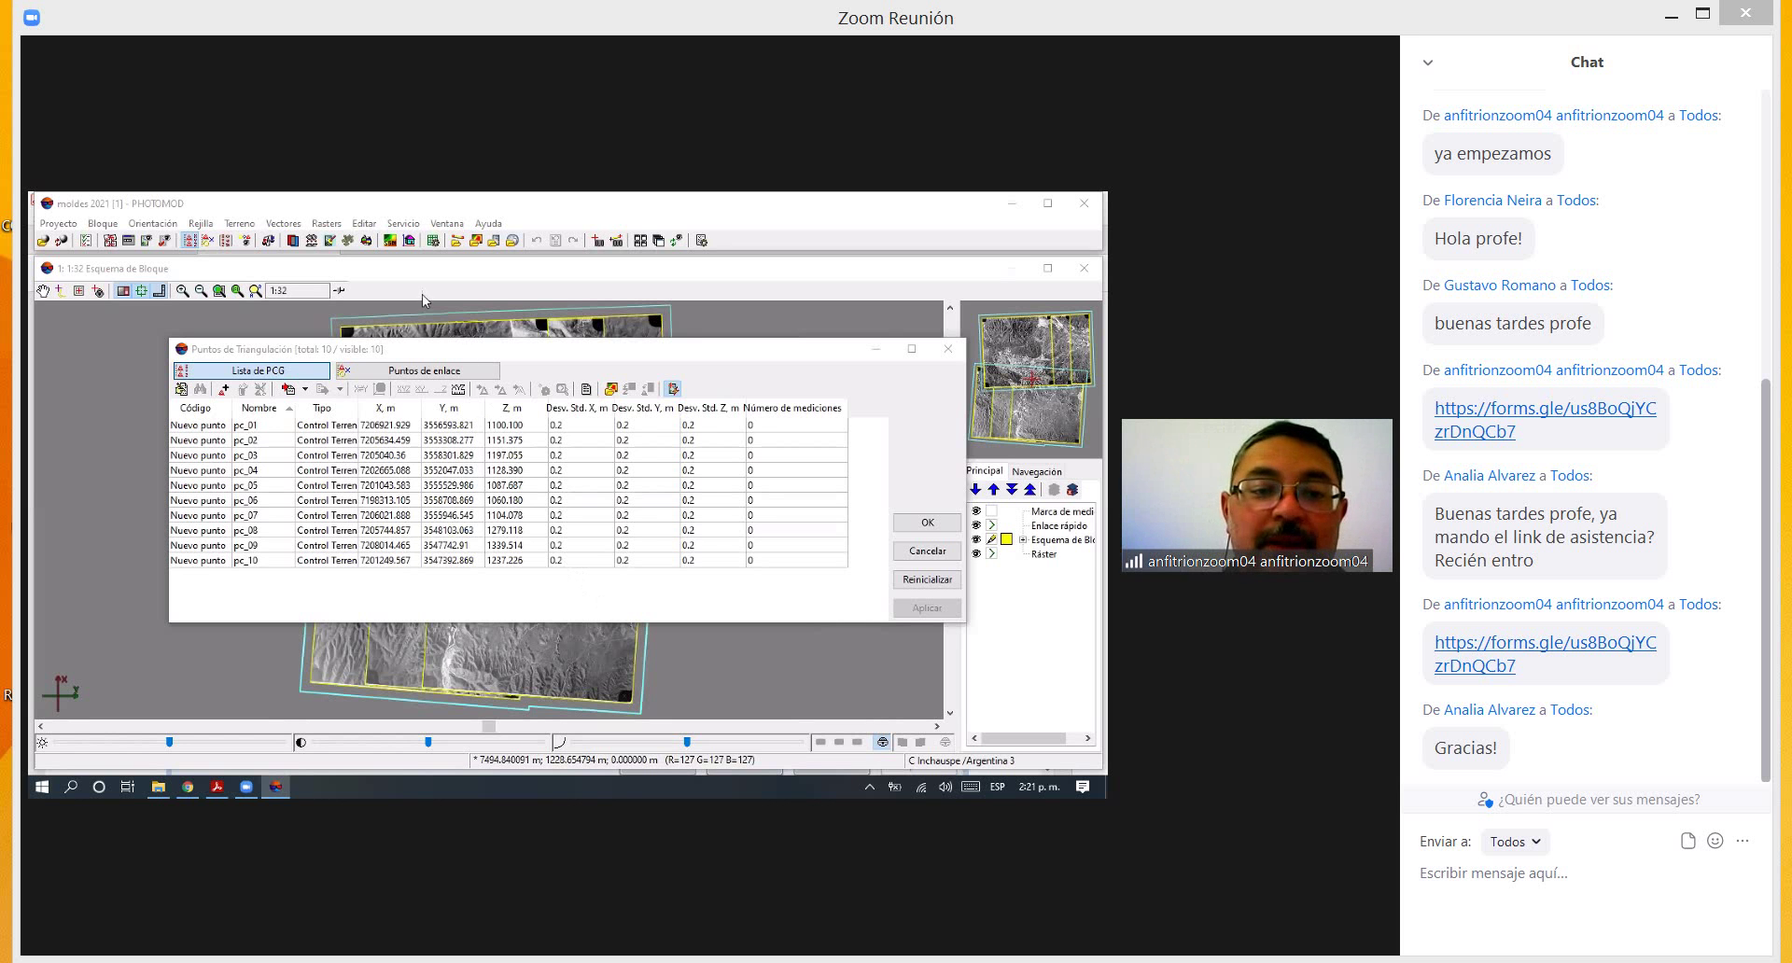
{"action": "left_click", "coordinate": [499, 359]}
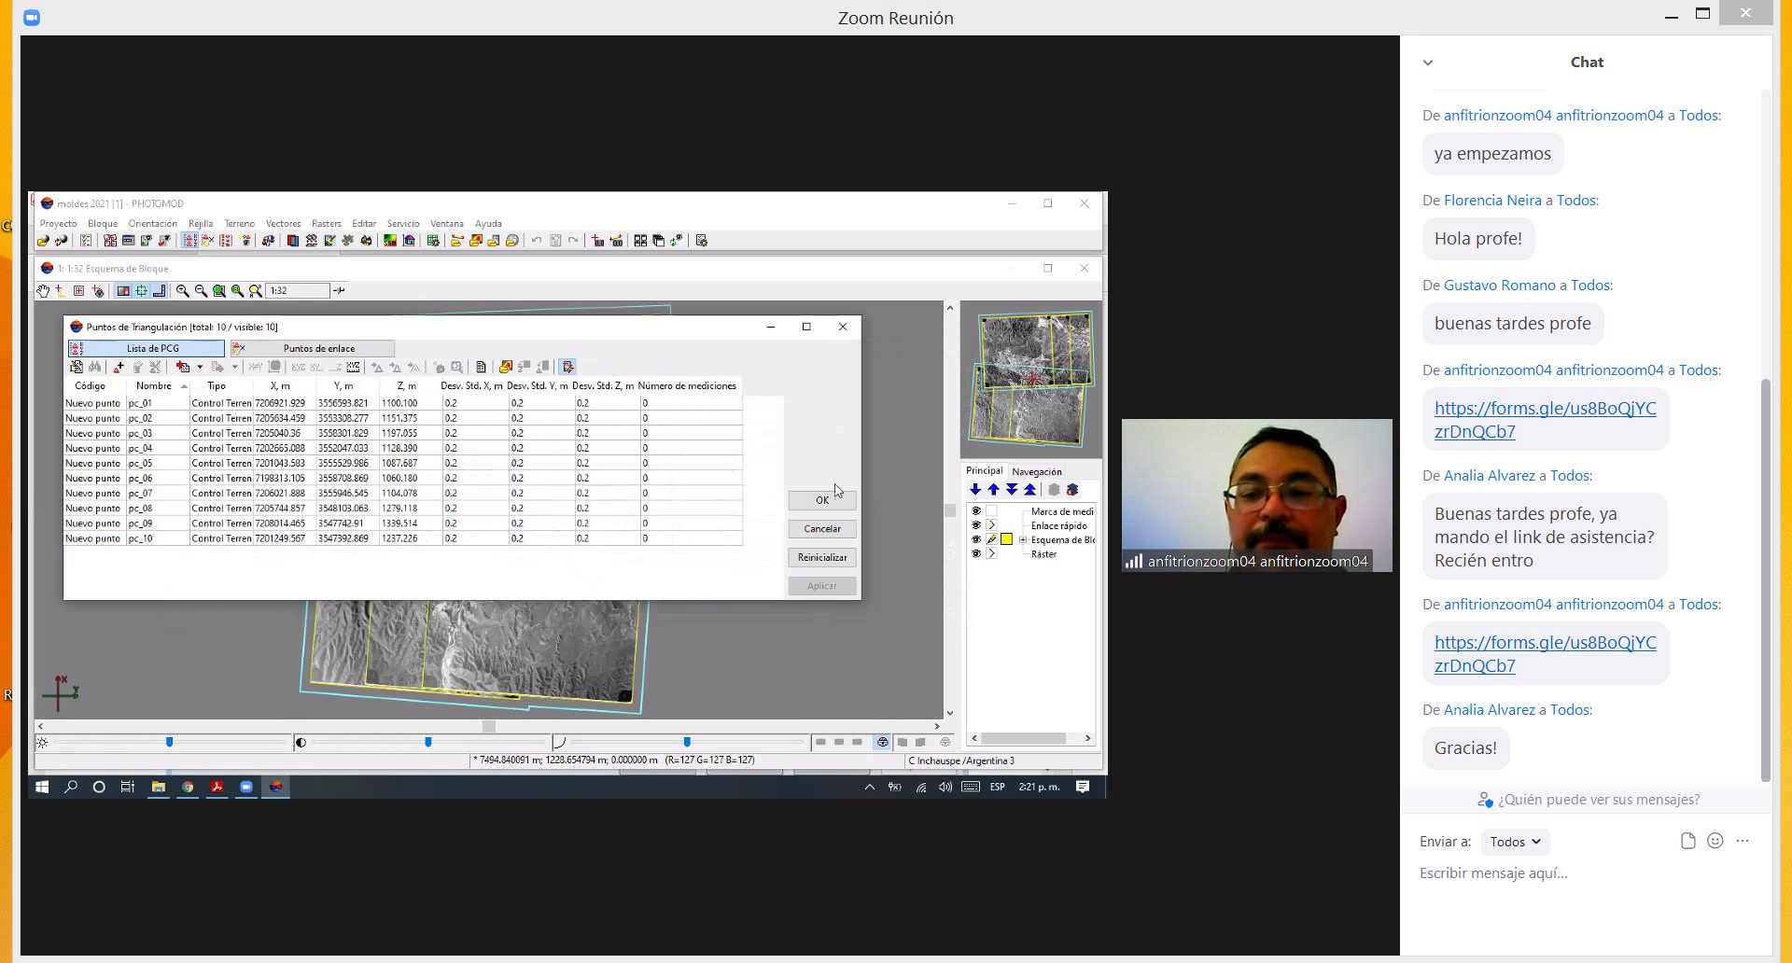
{"action": "left_click", "coordinate": [809, 509]}
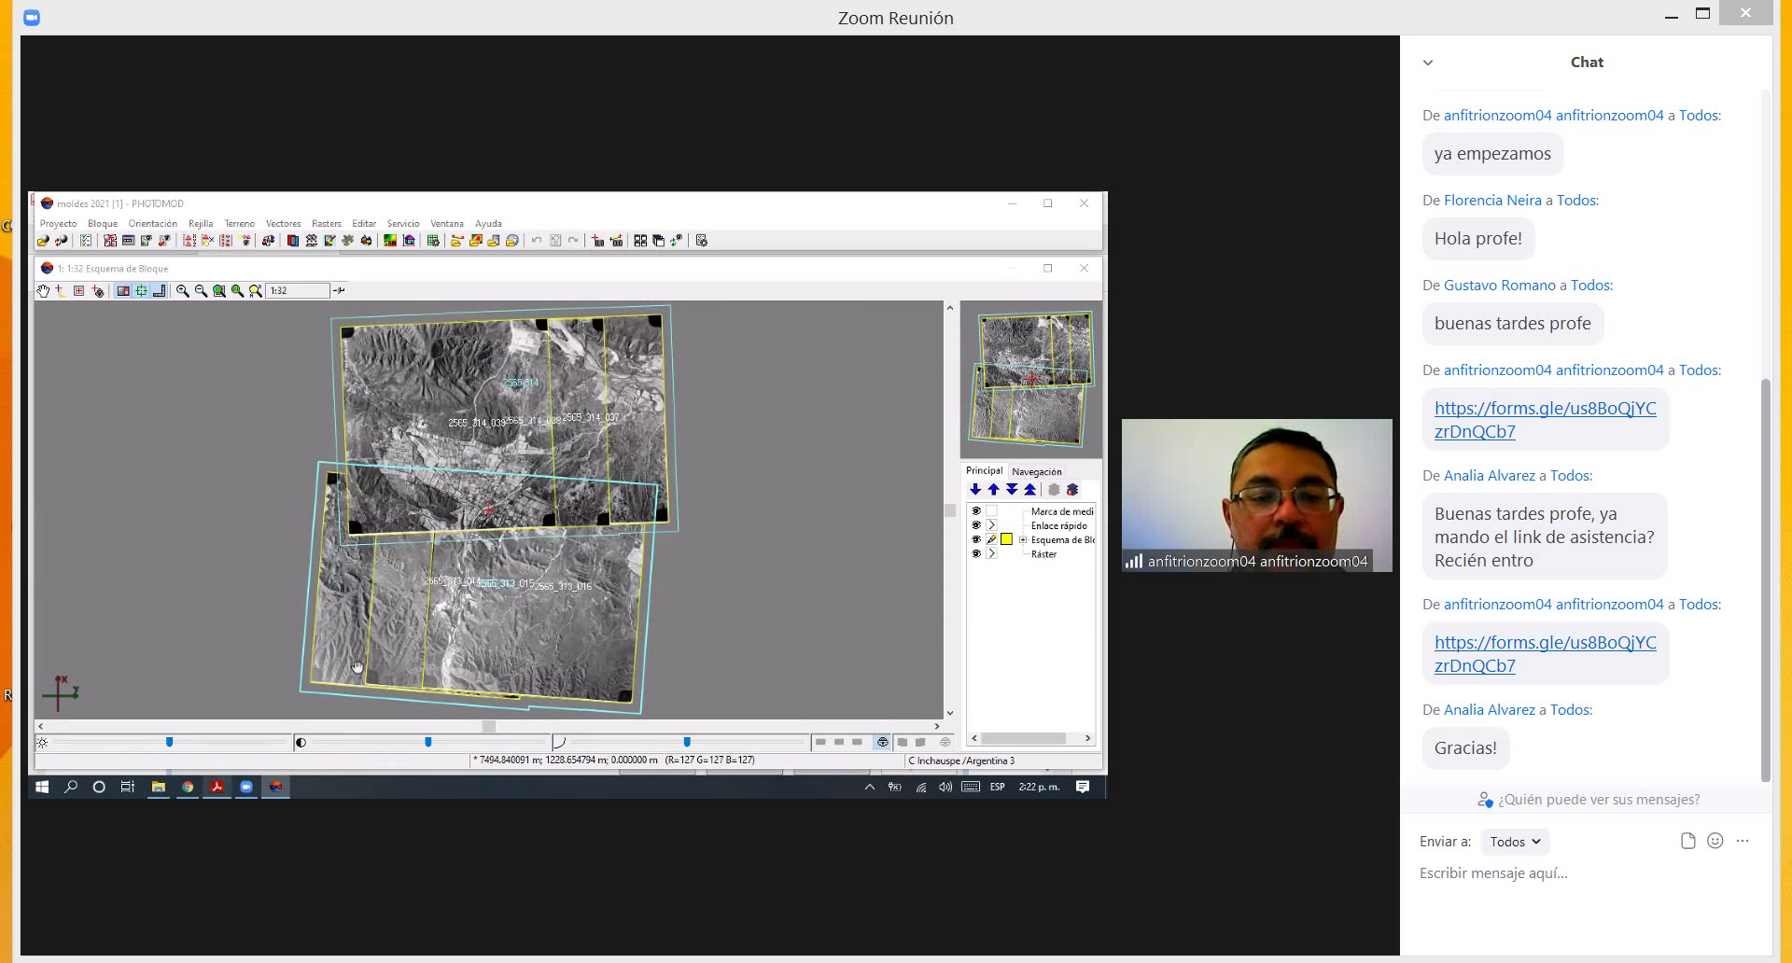
Step: Switch to the guide in Acrobat Reader and read instructions 19 and 20 on identifying and measuring the control points
{"action": "scroll", "coordinate": [362, 665], "scroll_direction": "down", "scroll_amount": 4}
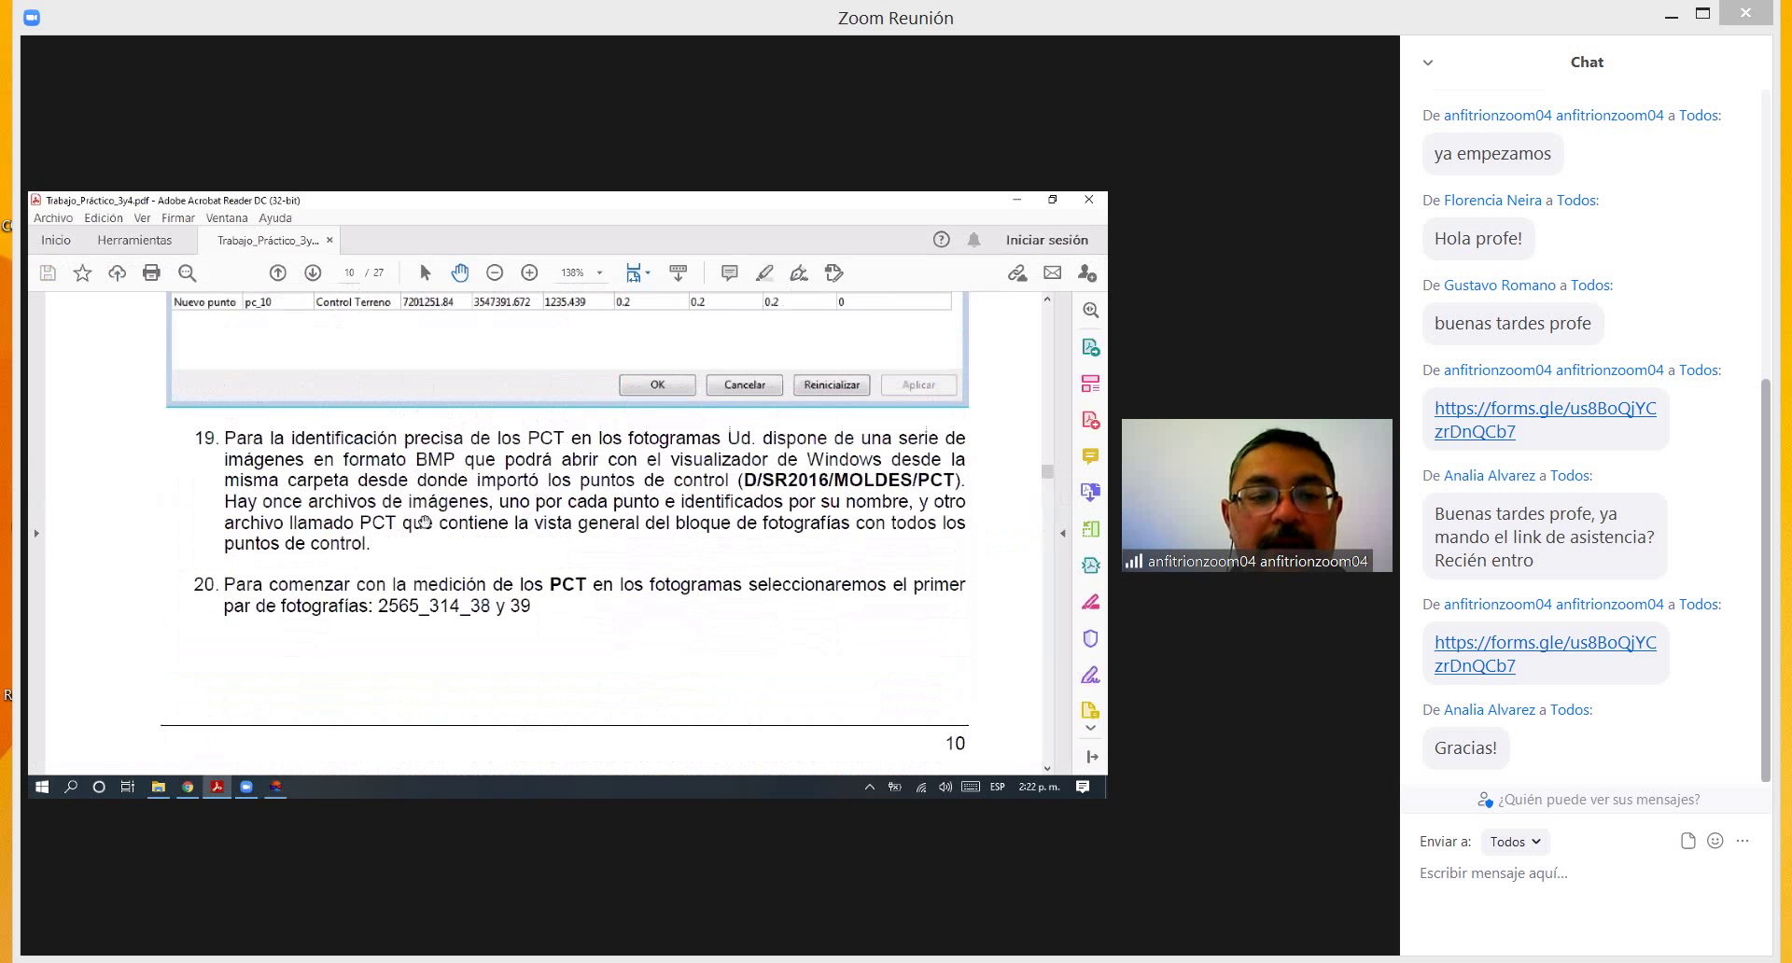